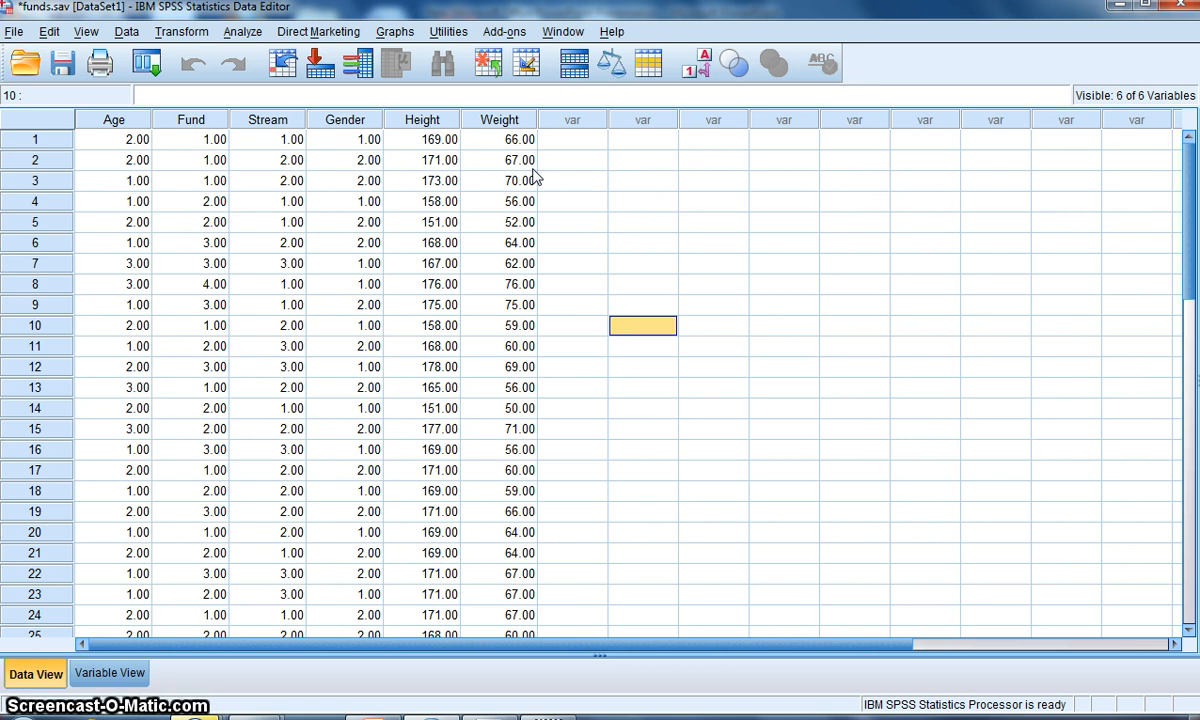
Run a Frequencies analysis on the Fund variable with the frequency table displayed.
{"action": "left_click", "coordinate": [243, 33]}
{"action": "mouse_move", "coordinate": [395, 99]}
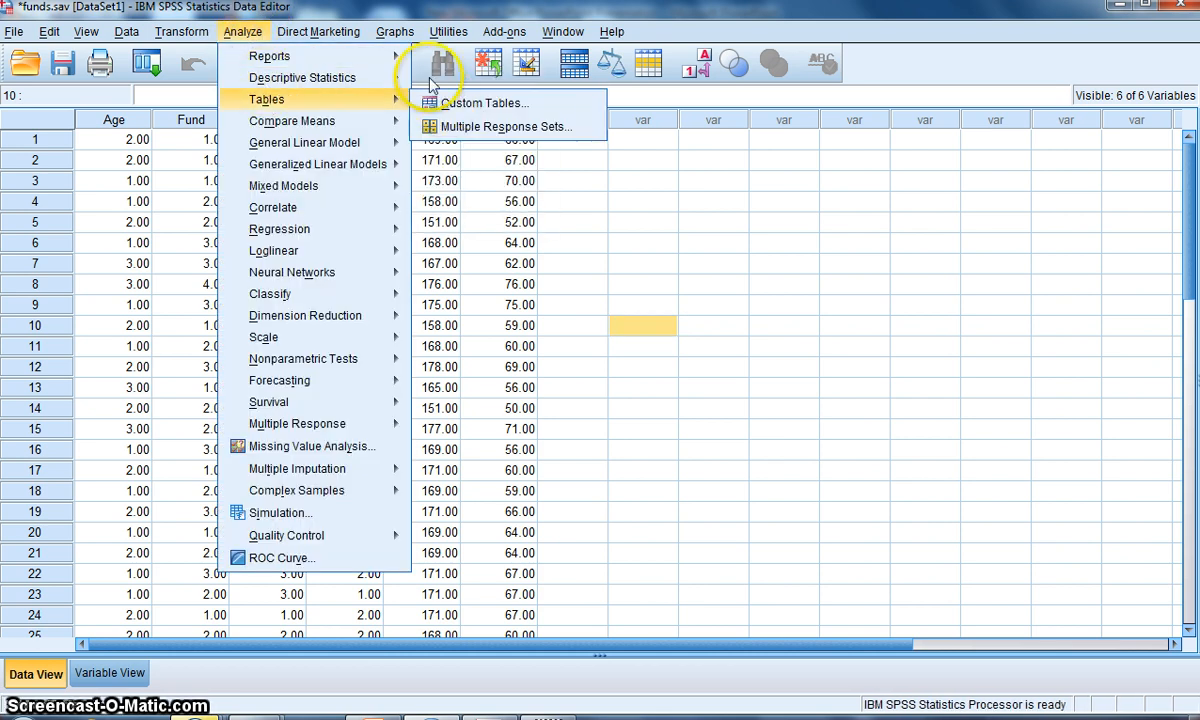
{"action": "mouse_move", "coordinate": [398, 77]}
{"action": "left_click", "coordinate": [462, 78]}
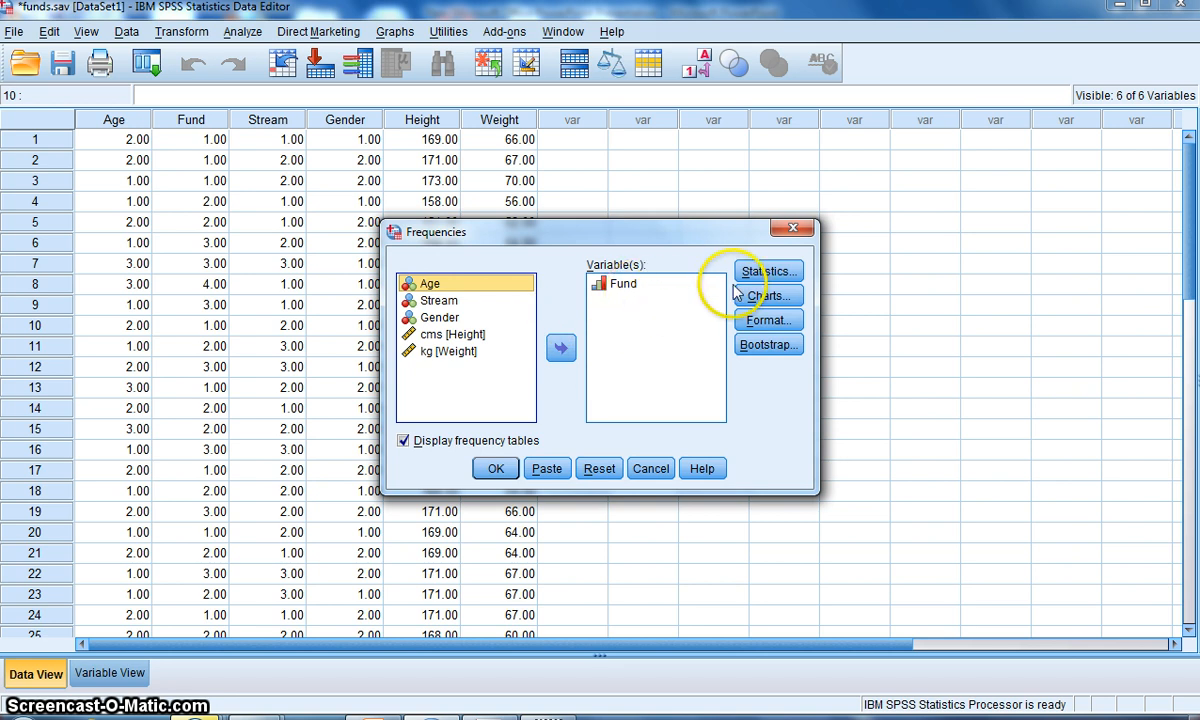
{"action": "left_click", "coordinate": [510, 468]}
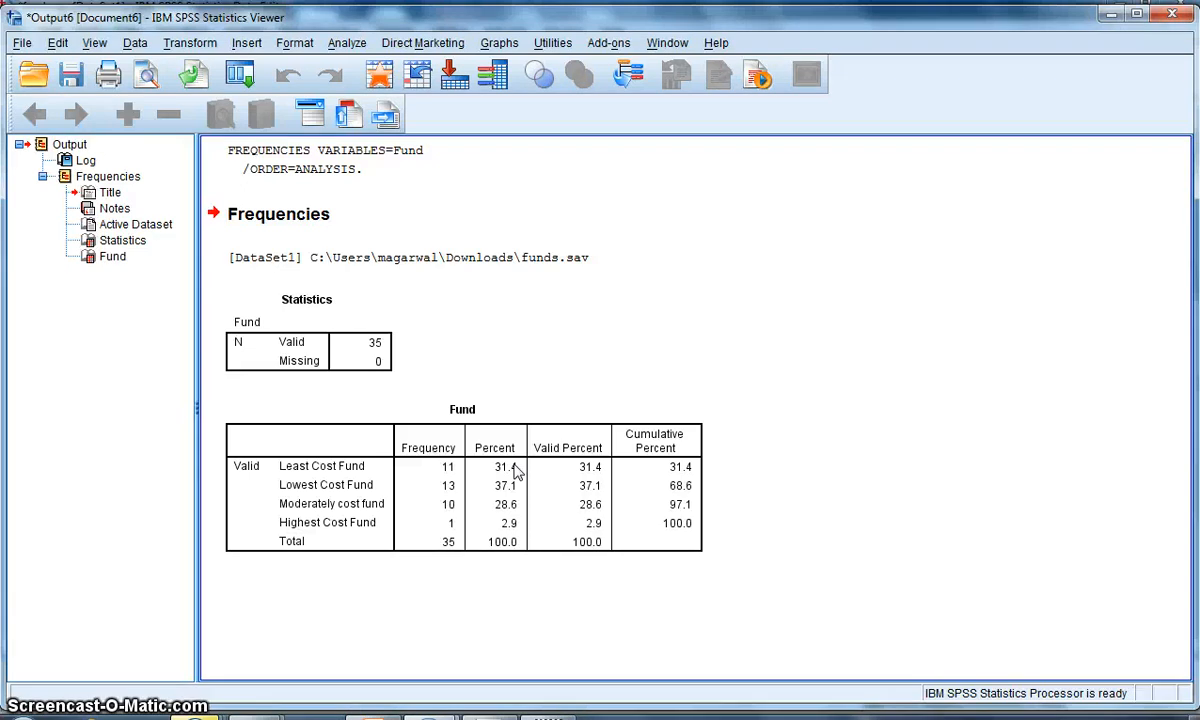
Set up a legacy nonparametric chi-square test on the funds.sav data with Fund as the only test variable.
{"action": "mouse_move", "coordinate": [430, 716]}
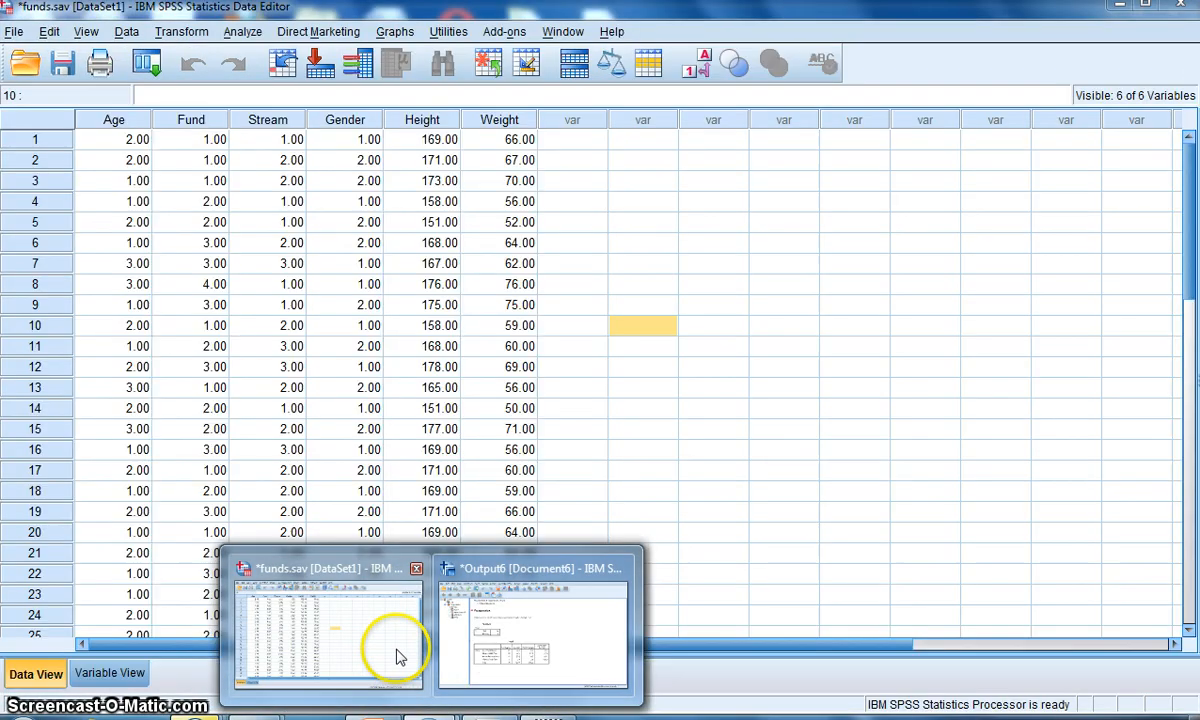
{"action": "left_click", "coordinate": [396, 650]}
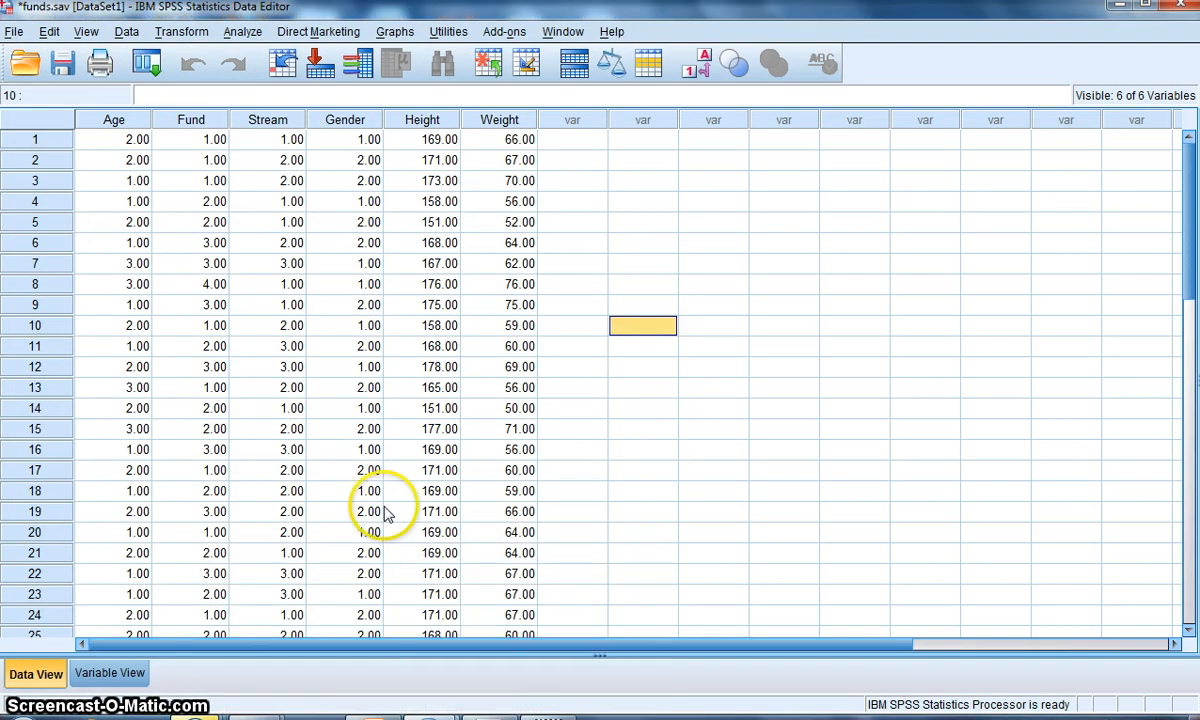
{"action": "left_click", "coordinate": [240, 31]}
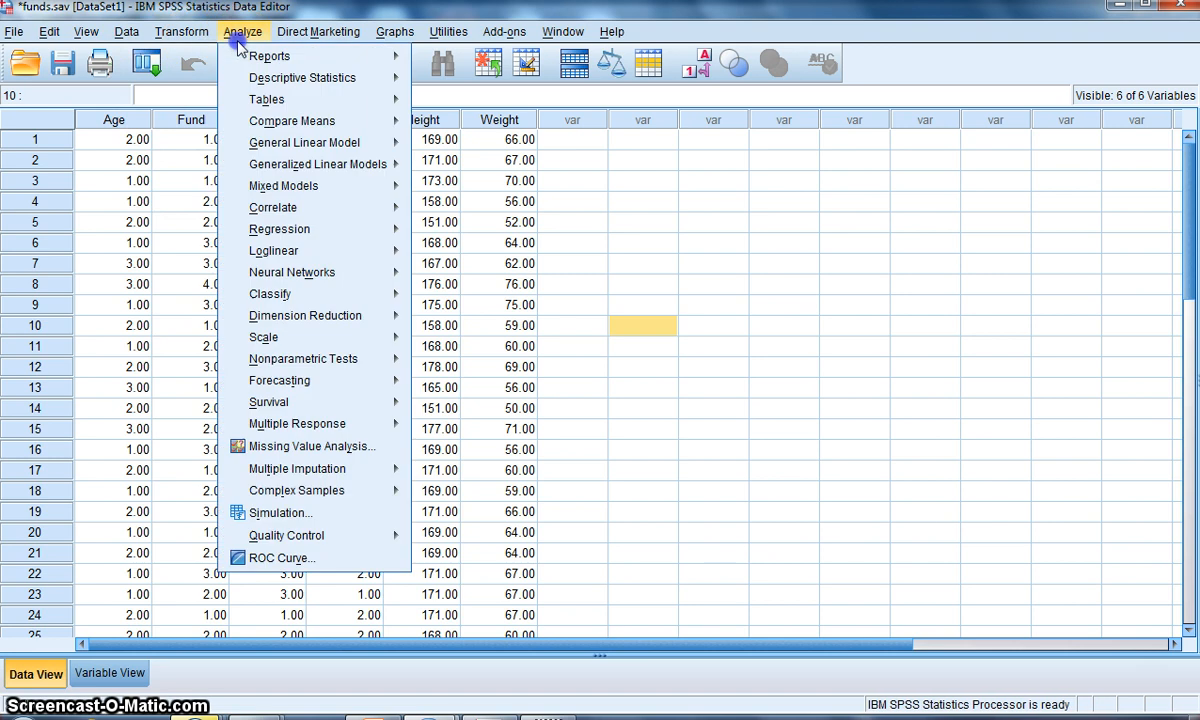
{"action": "mouse_move", "coordinate": [290, 370]}
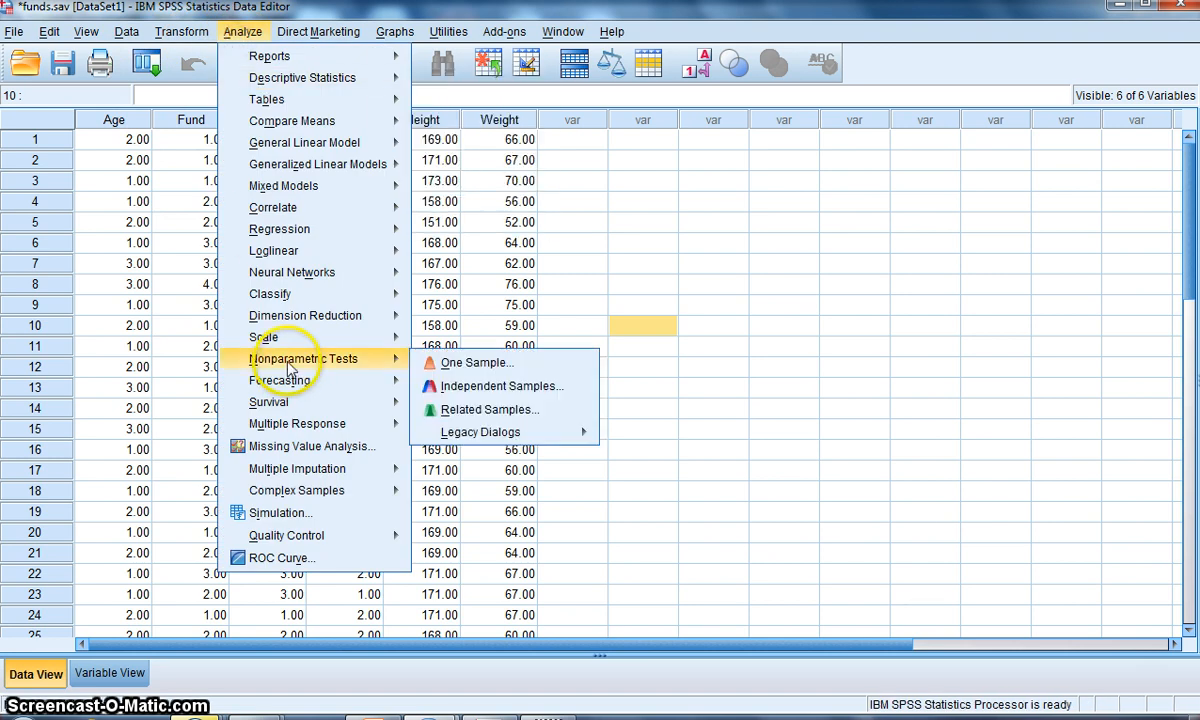
{"action": "mouse_move", "coordinate": [470, 438]}
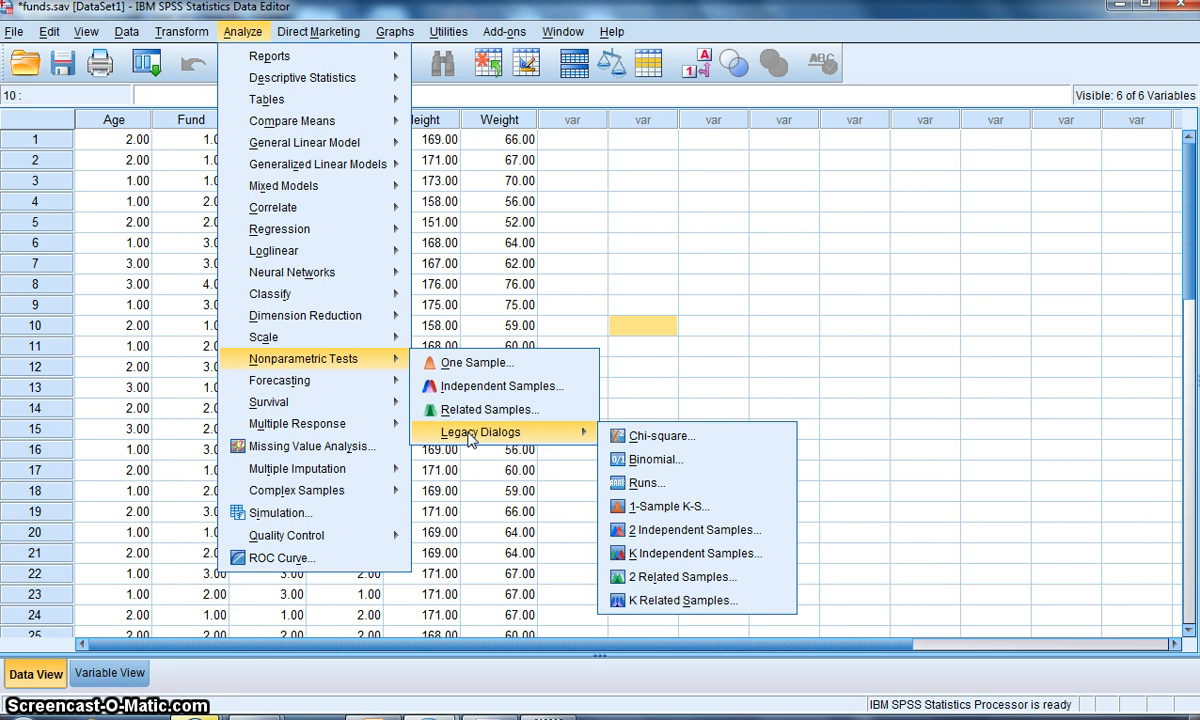
{"action": "left_click", "coordinate": [648, 437]}
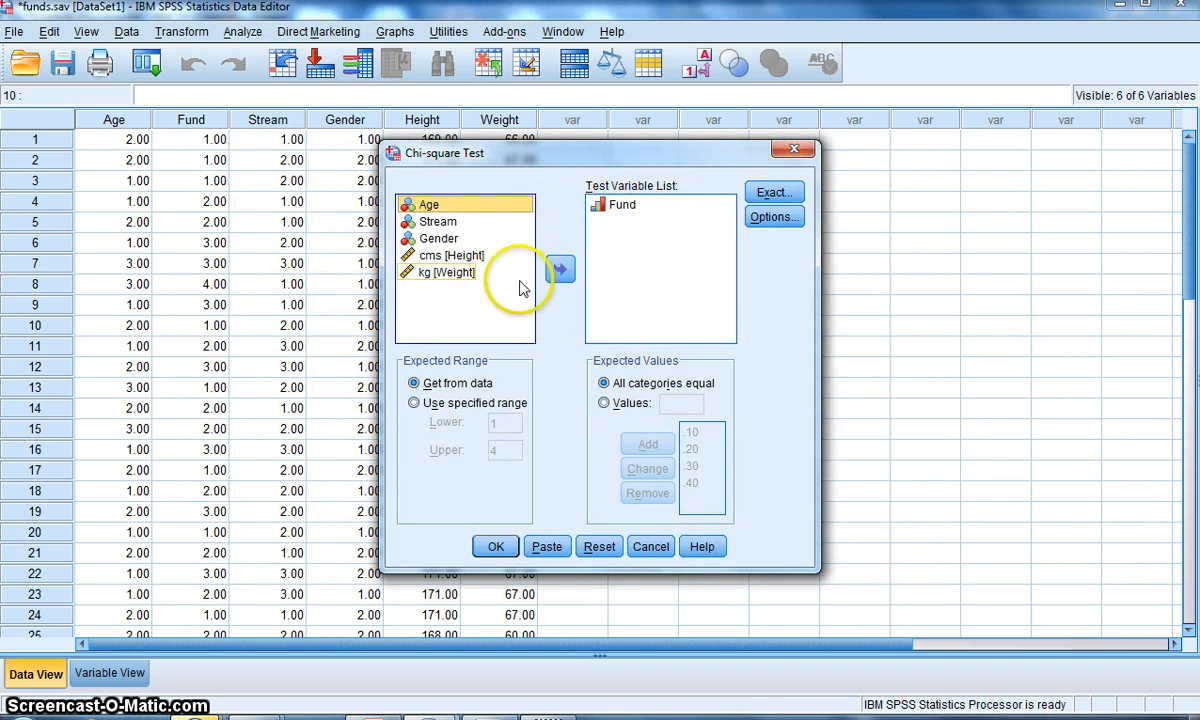
{"action": "left_click", "coordinate": [561, 271]}
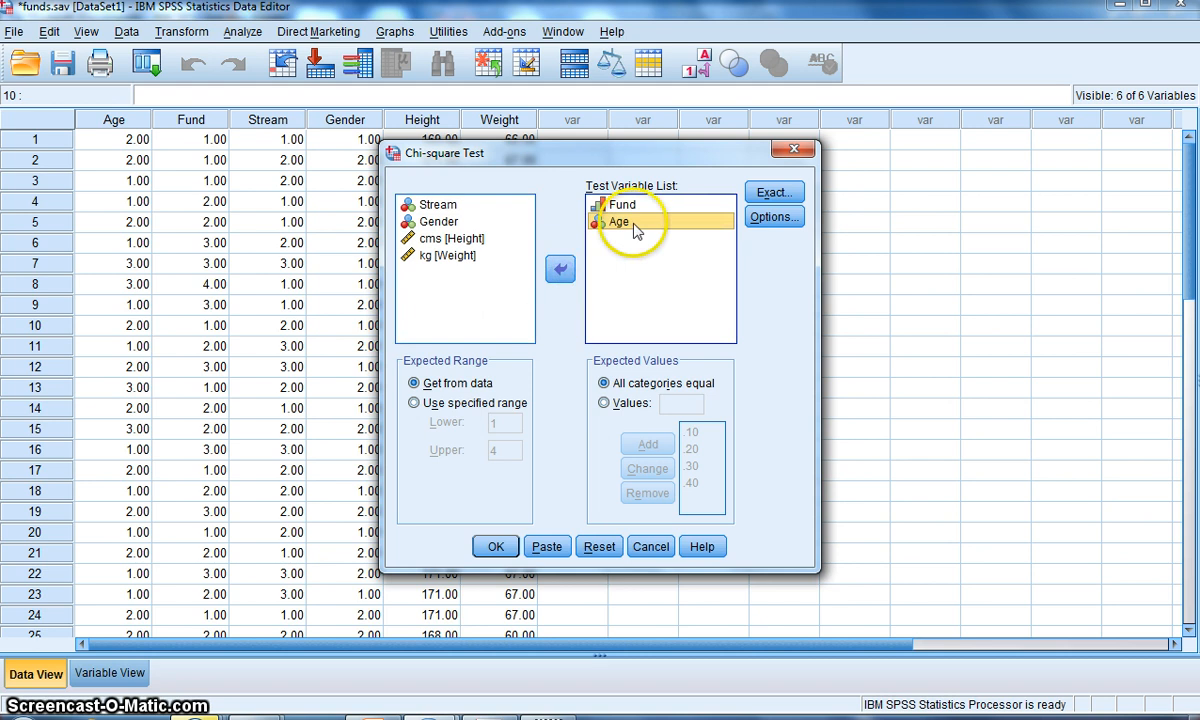
{"action": "left_click", "coordinate": [562, 268]}
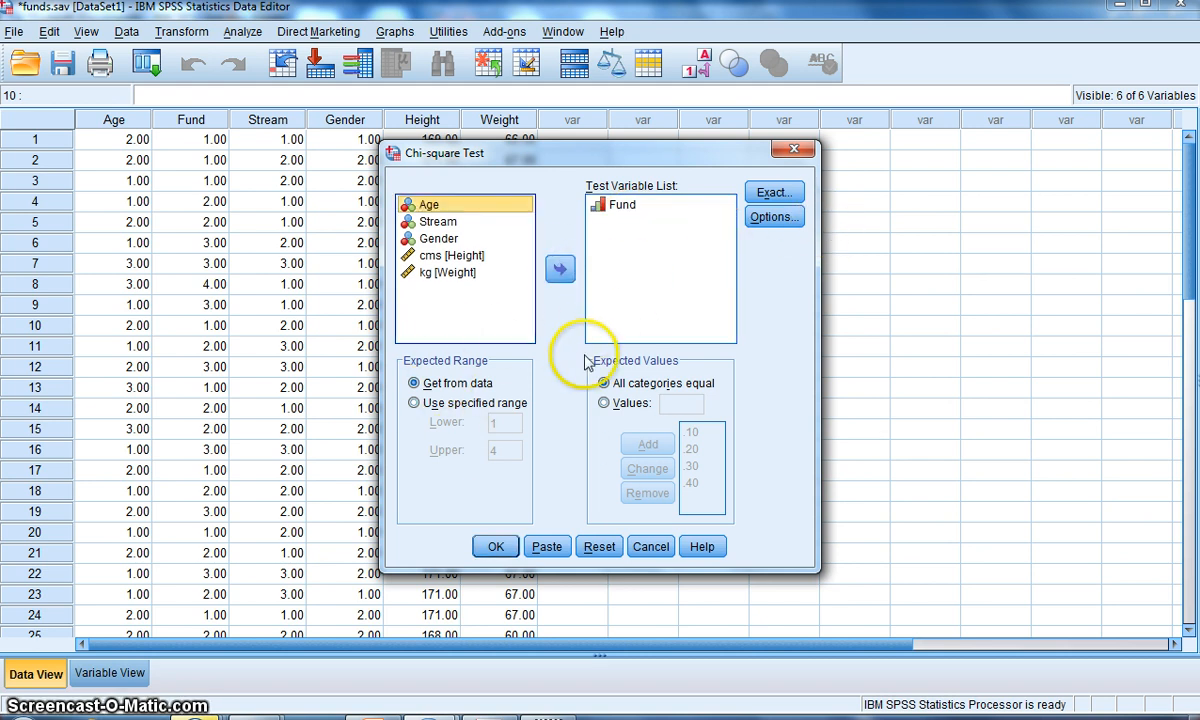
Include descriptive statistics, run the chi-square test on Fund with all categories equal, and check the Test Statistics table.
{"action": "left_click", "coordinate": [771, 218]}
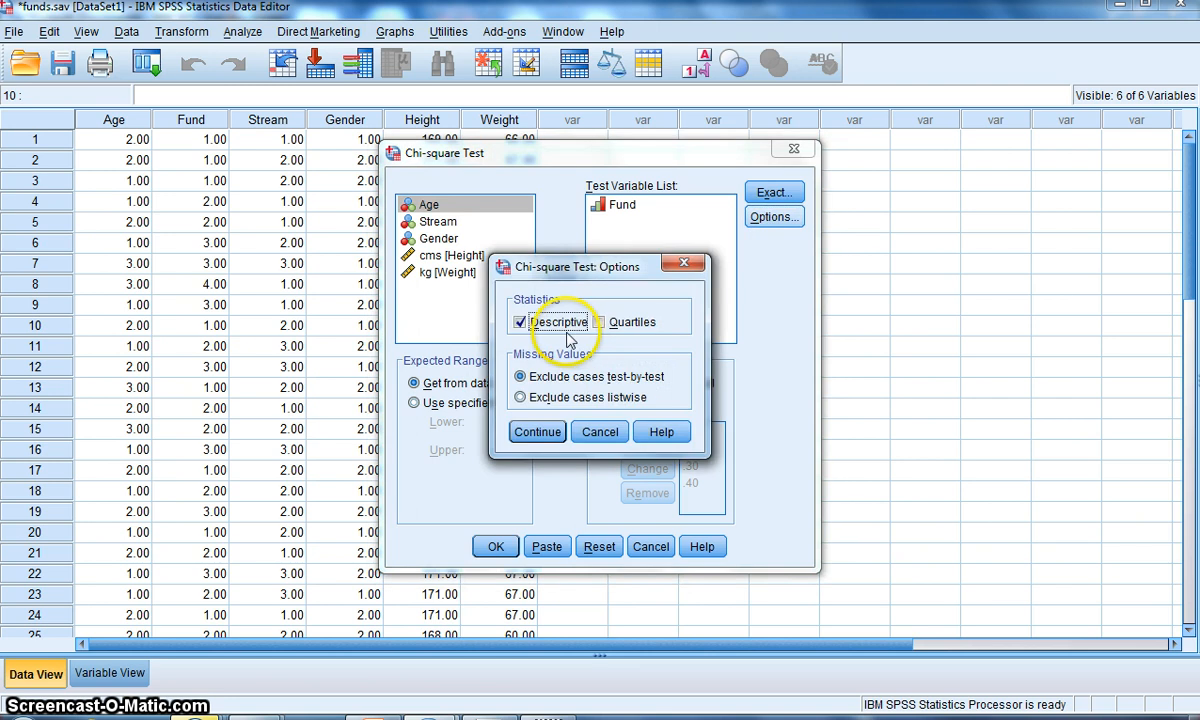
{"action": "left_click", "coordinate": [558, 324]}
{"action": "left_click", "coordinate": [519, 322]}
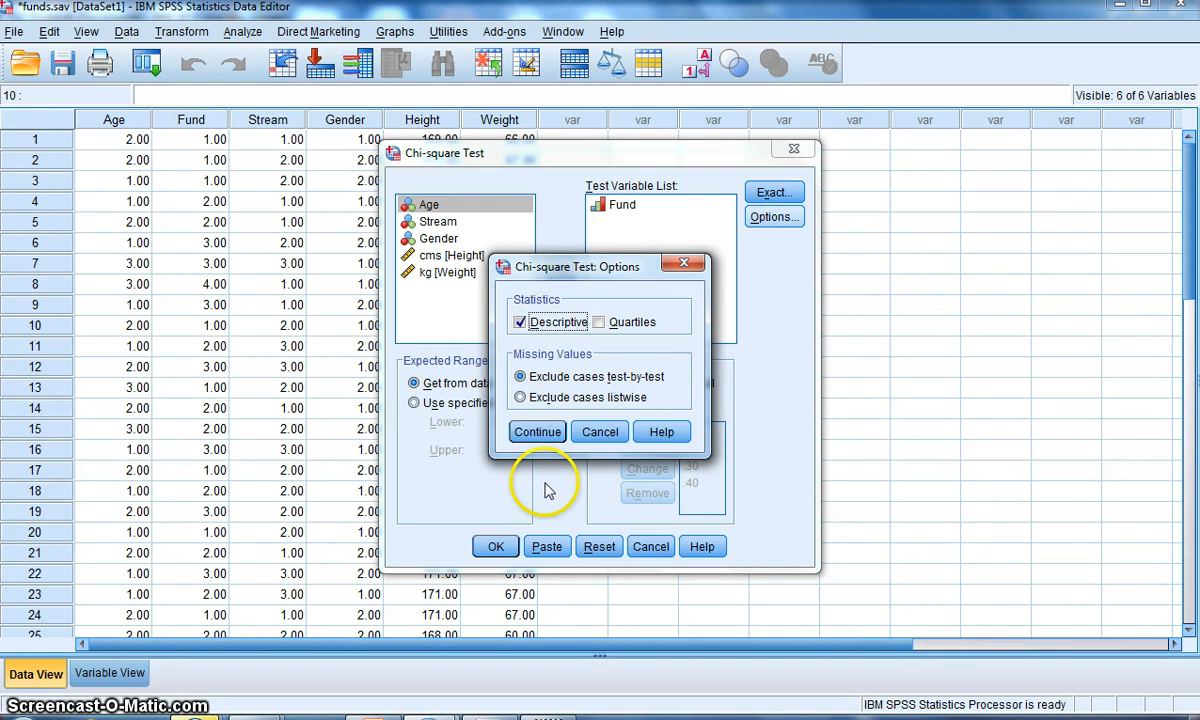
{"action": "left_click", "coordinate": [537, 431]}
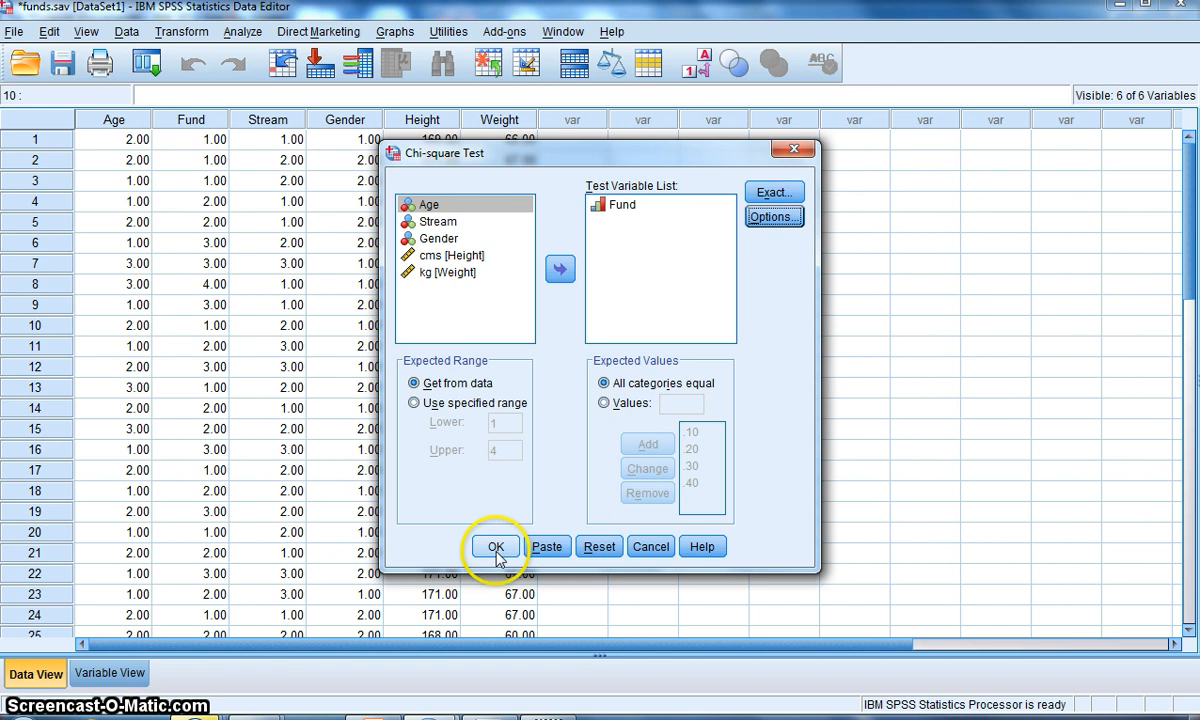
{"action": "left_click", "coordinate": [497, 547]}
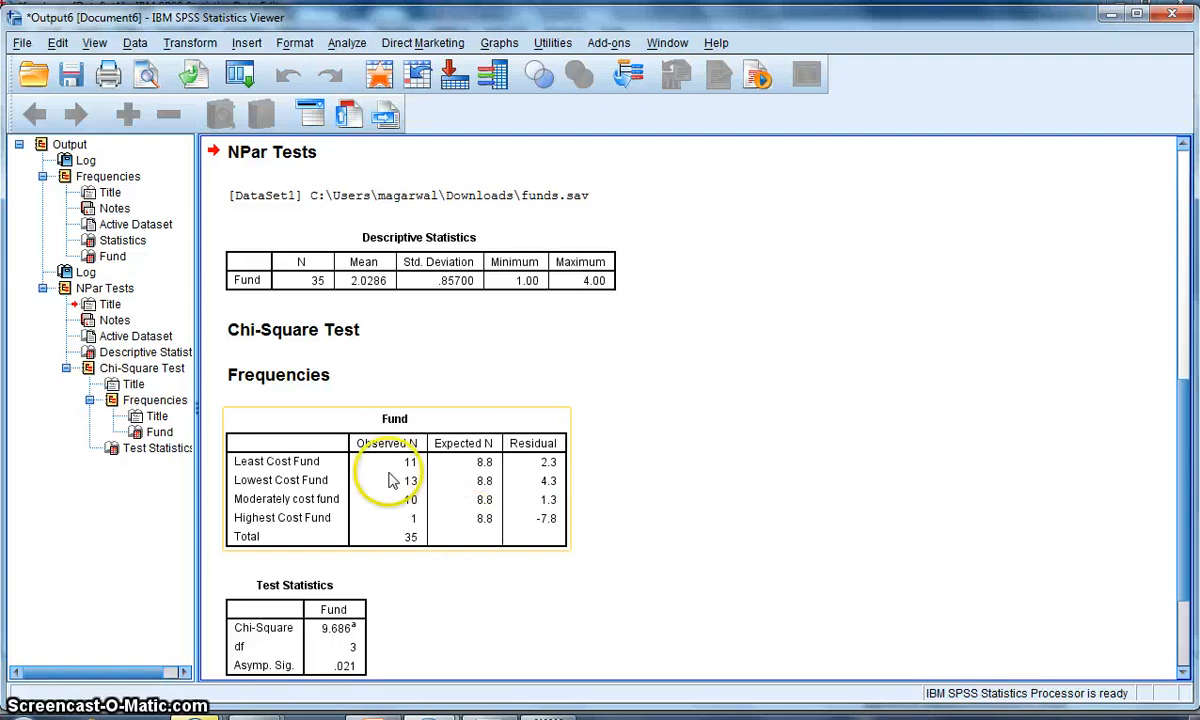
{"action": "left_click", "coordinate": [263, 624]}
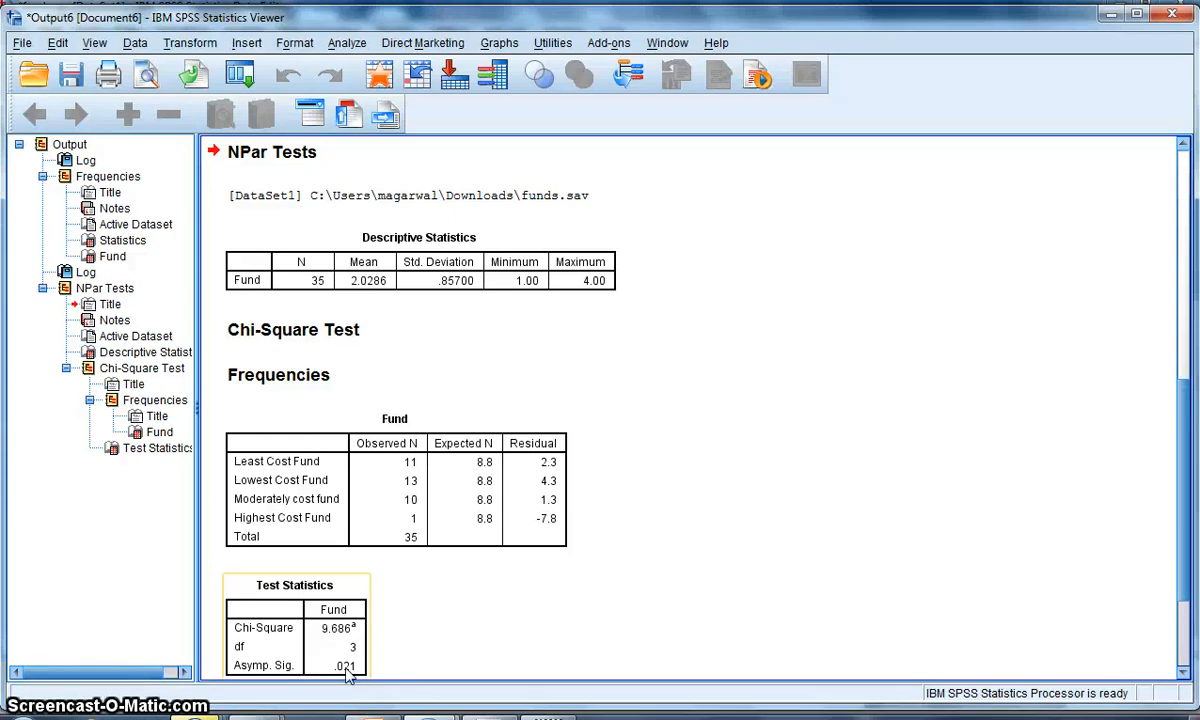
Weight the cases in the funds.sav dataset by Fund as the frequency variable.
{"action": "mouse_move", "coordinate": [440, 714]}
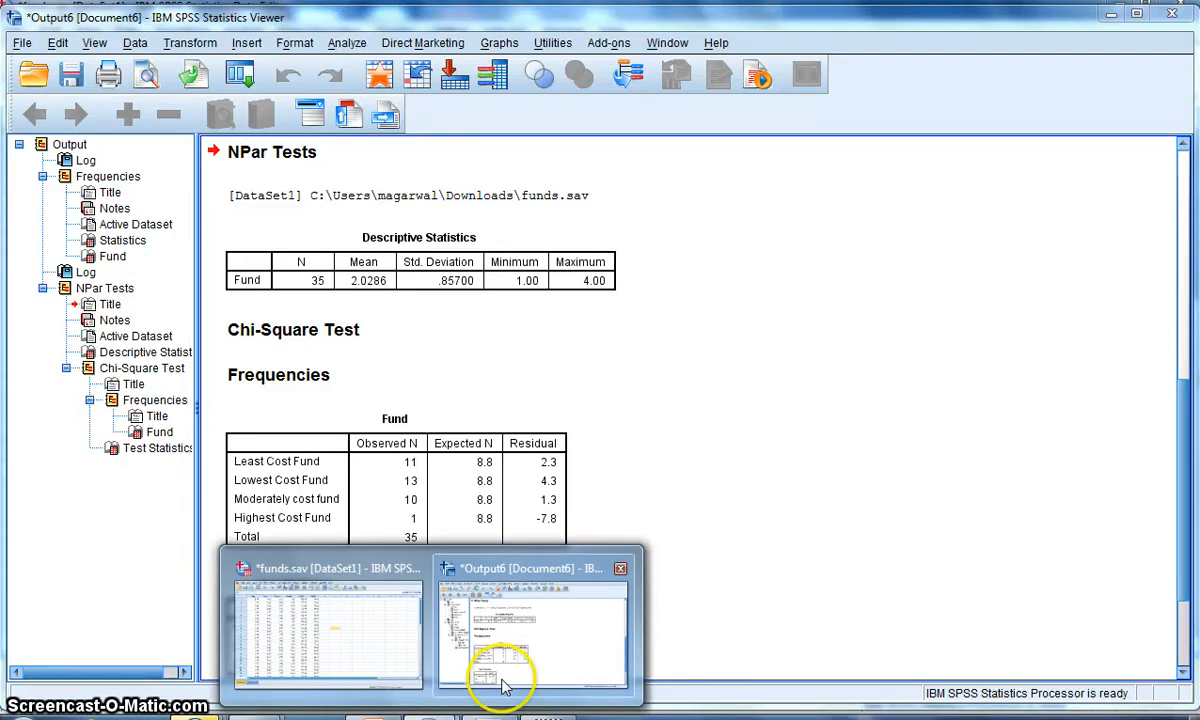
{"action": "left_click", "coordinate": [372, 652]}
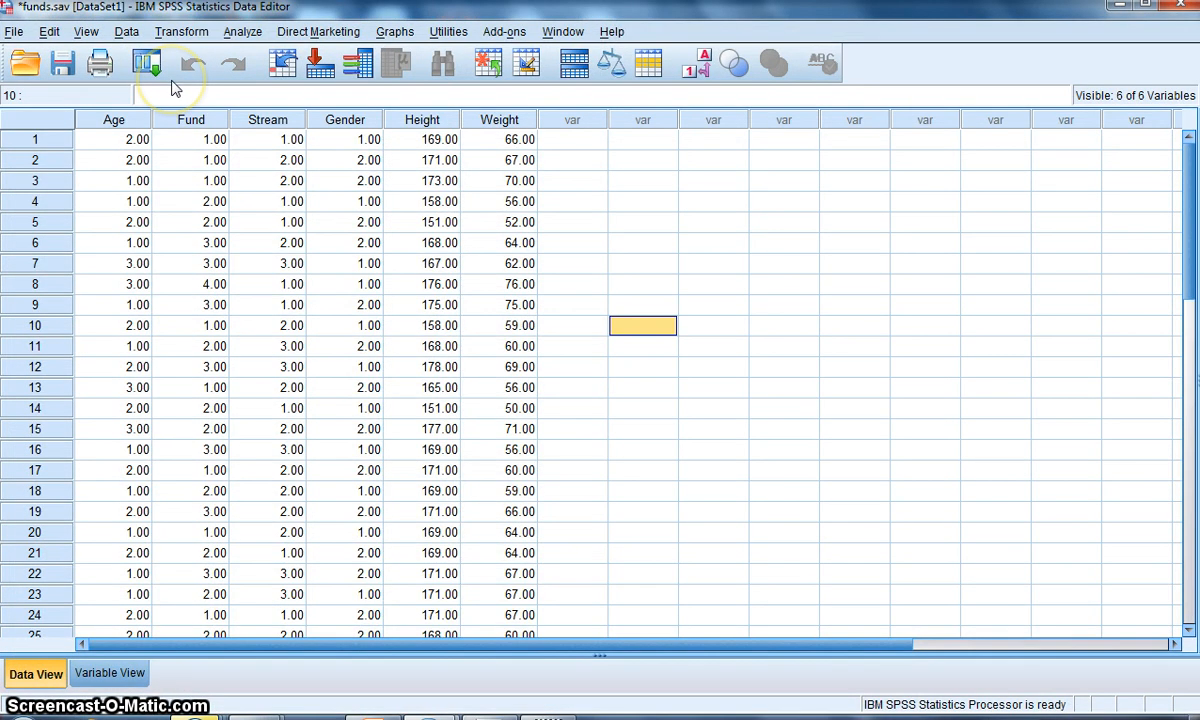
{"action": "left_click", "coordinate": [130, 32]}
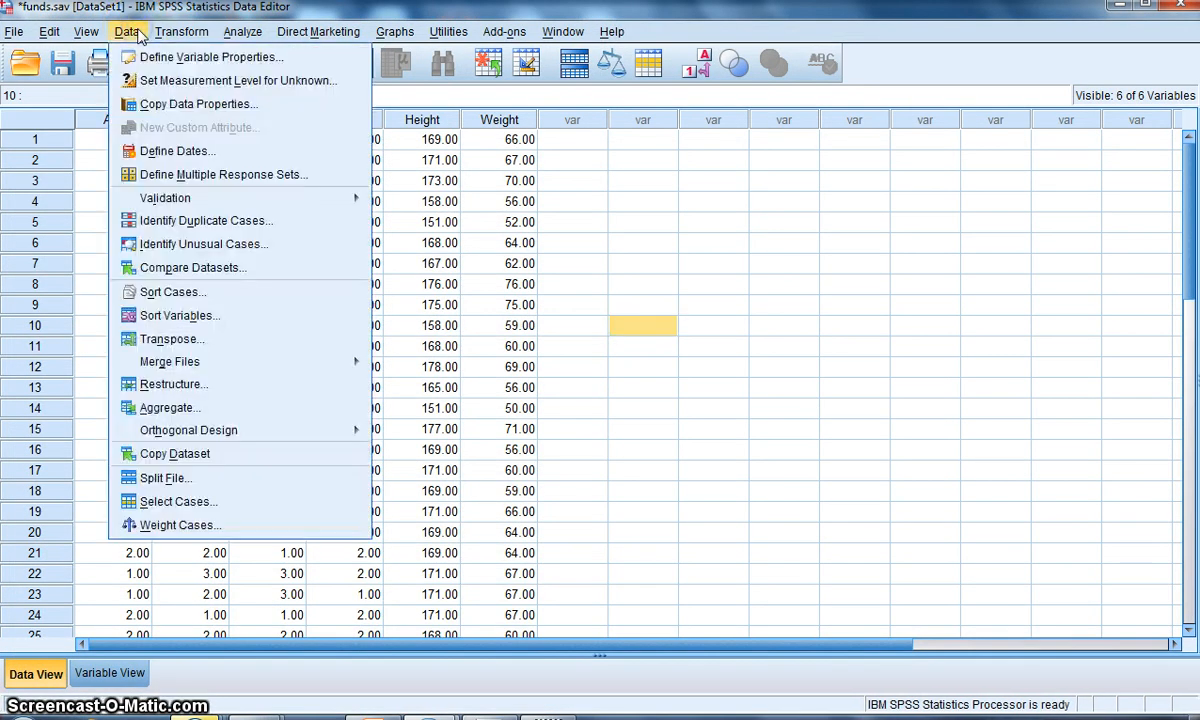
{"action": "left_click", "coordinate": [178, 524]}
{"action": "left_click", "coordinate": [470, 313]}
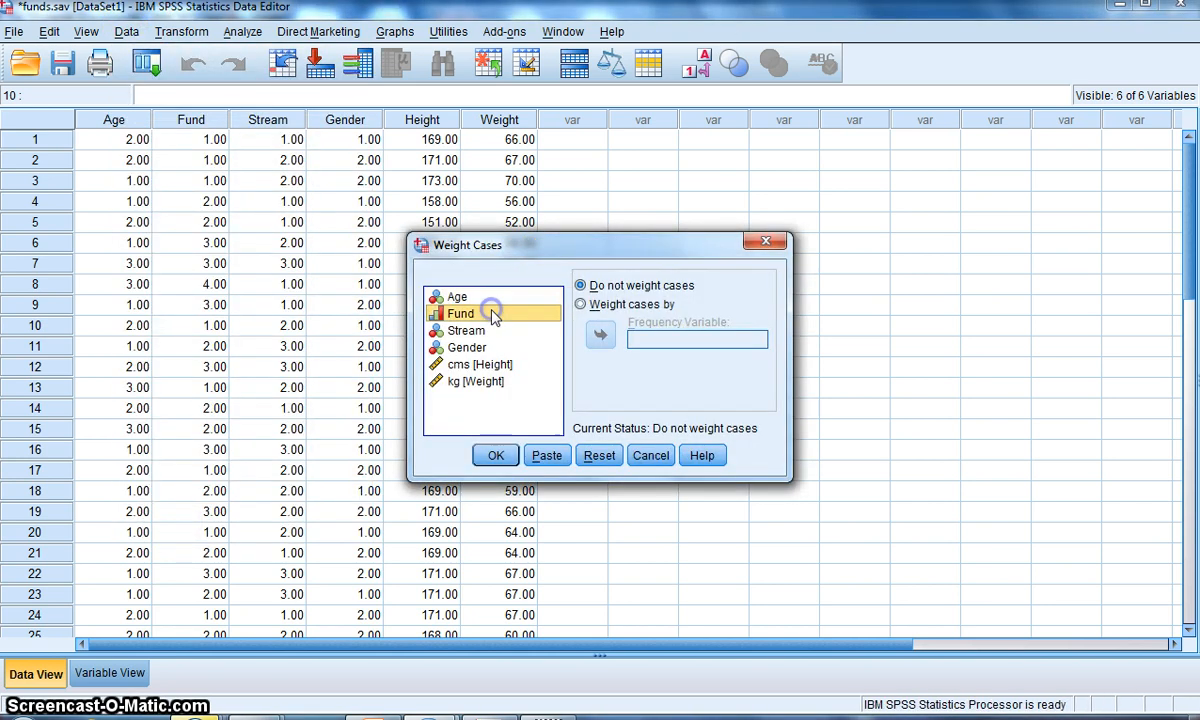
{"action": "left_click", "coordinate": [580, 305]}
{"action": "left_click", "coordinate": [601, 336]}
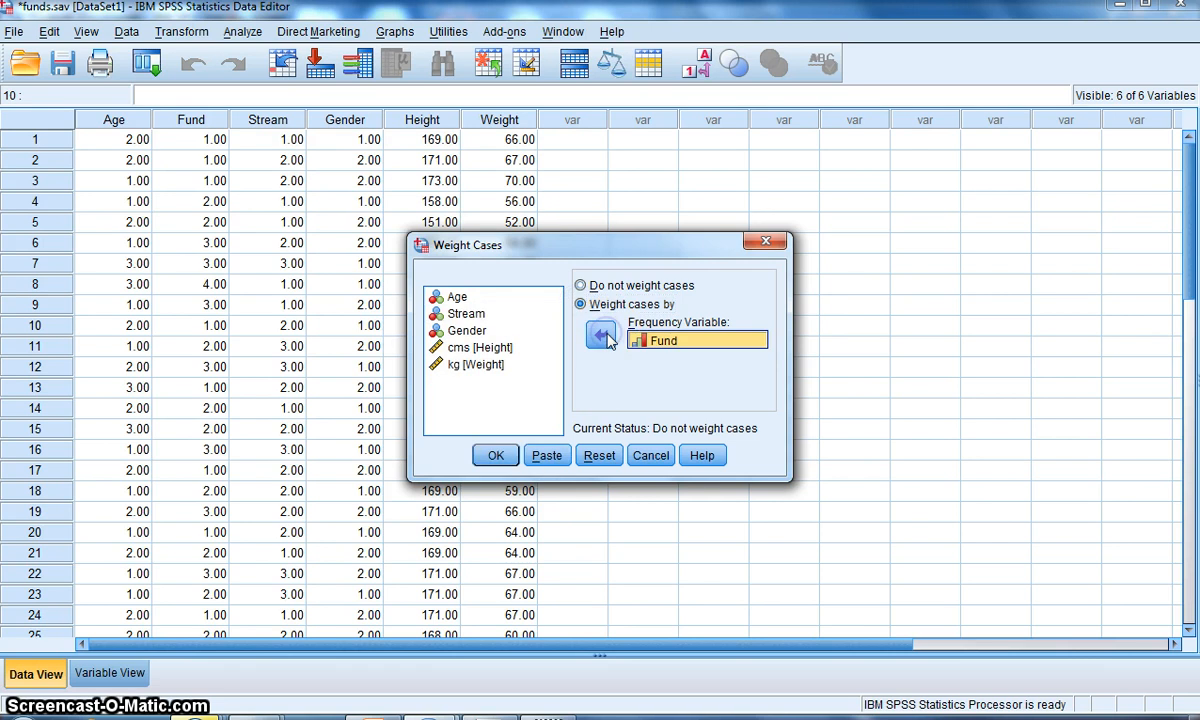
{"action": "left_click", "coordinate": [496, 455]}
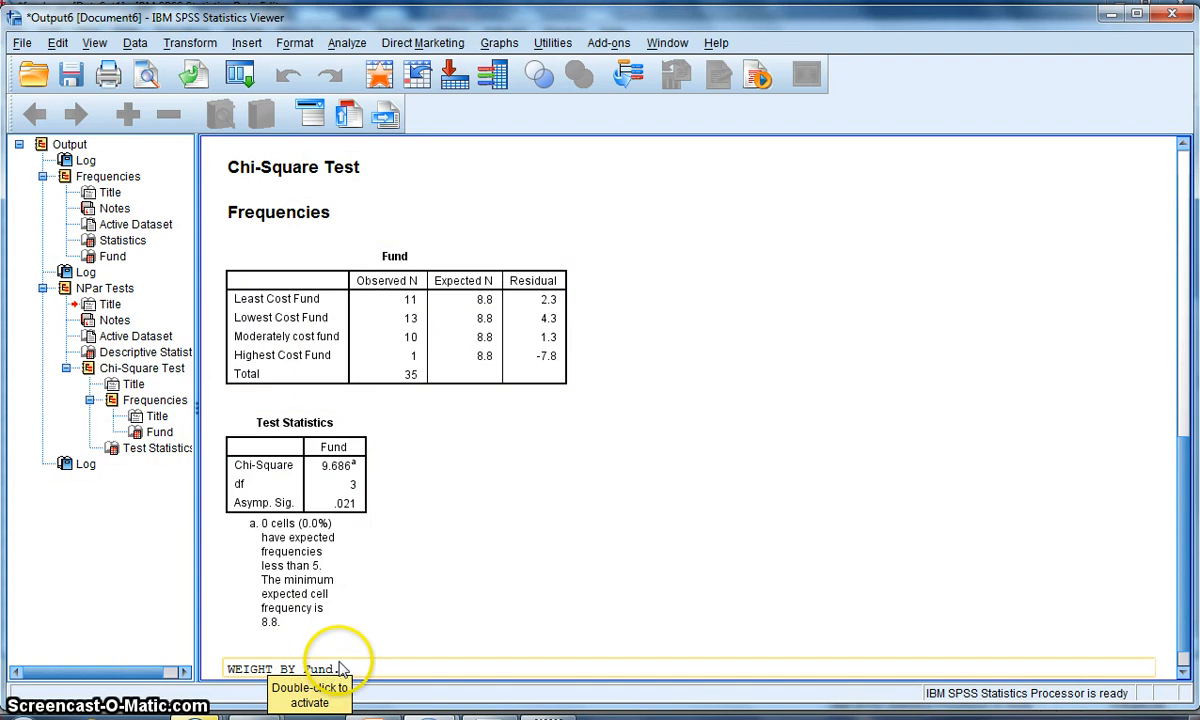
Rerun the legacy chi-square test on Fund with the weighted cases, including descriptive statistics and equal expected categories.
{"action": "mouse_move", "coordinate": [430, 712]}
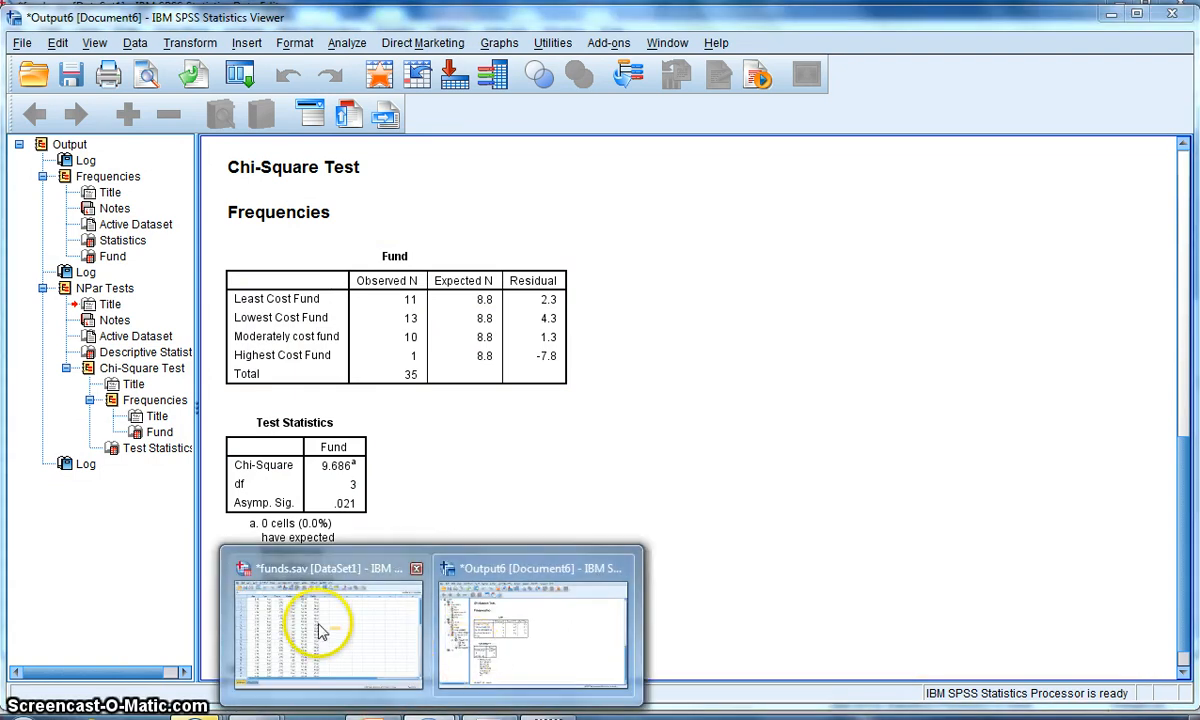
{"action": "left_click", "coordinate": [370, 629]}
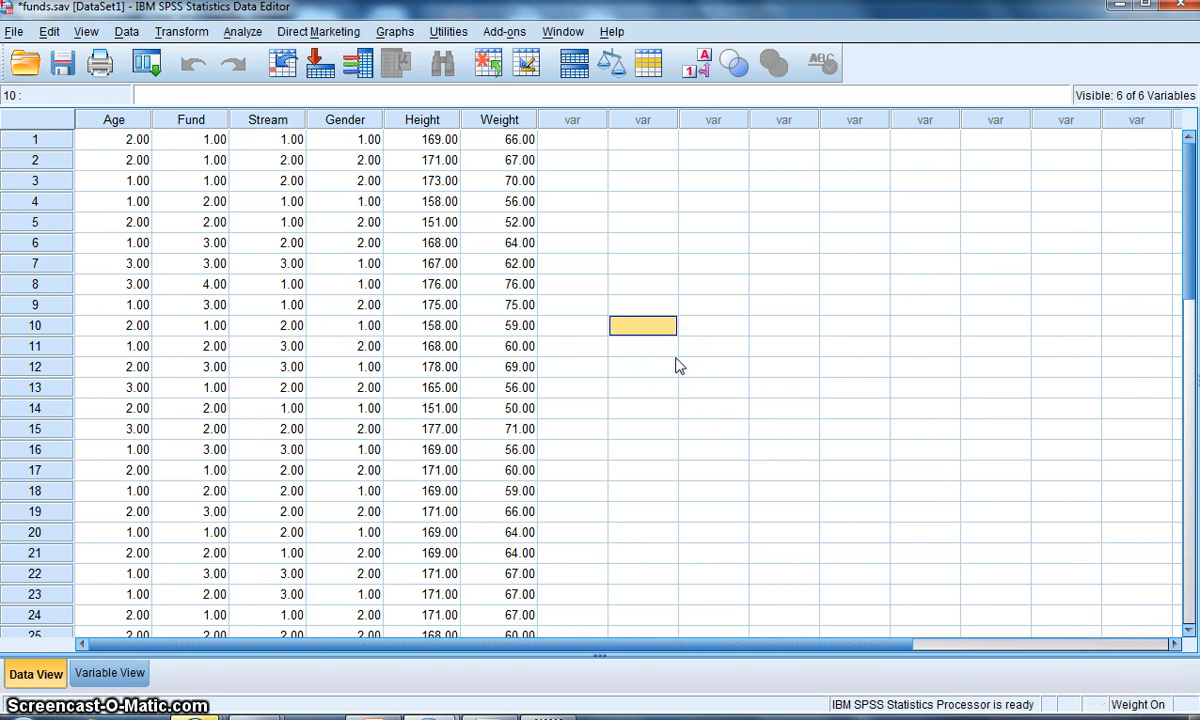
{"action": "left_click", "coordinate": [244, 32]}
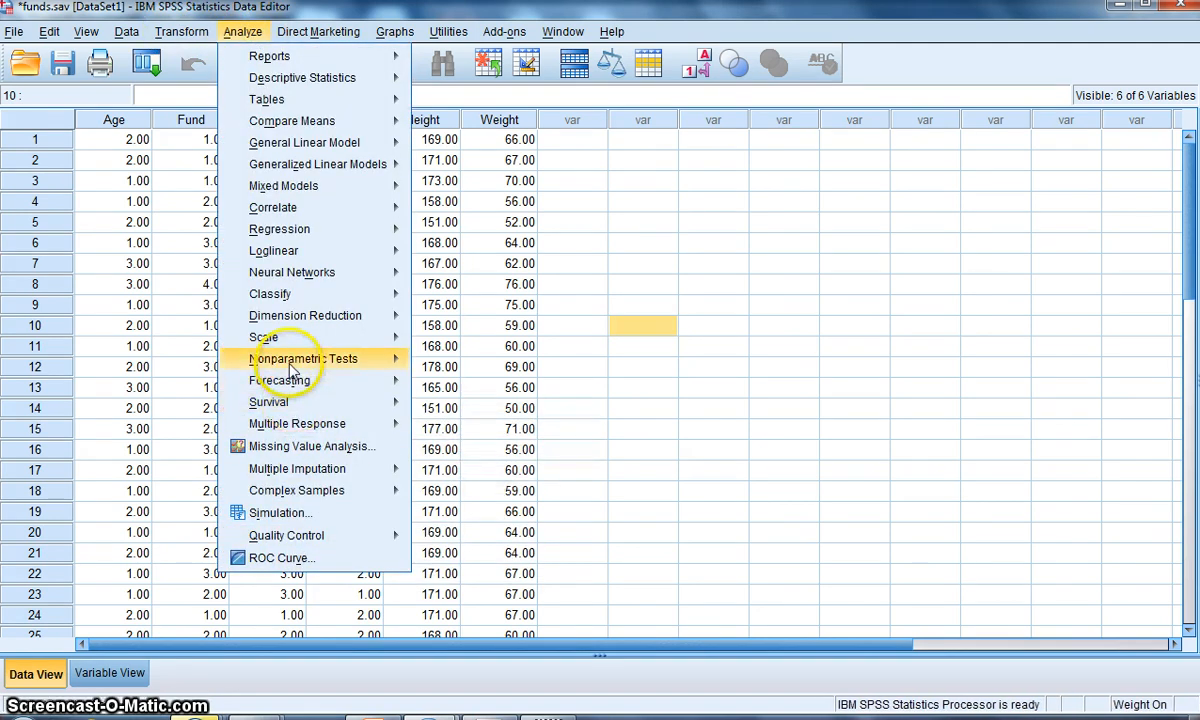
{"action": "mouse_move", "coordinate": [366, 368]}
{"action": "mouse_move", "coordinate": [478, 433]}
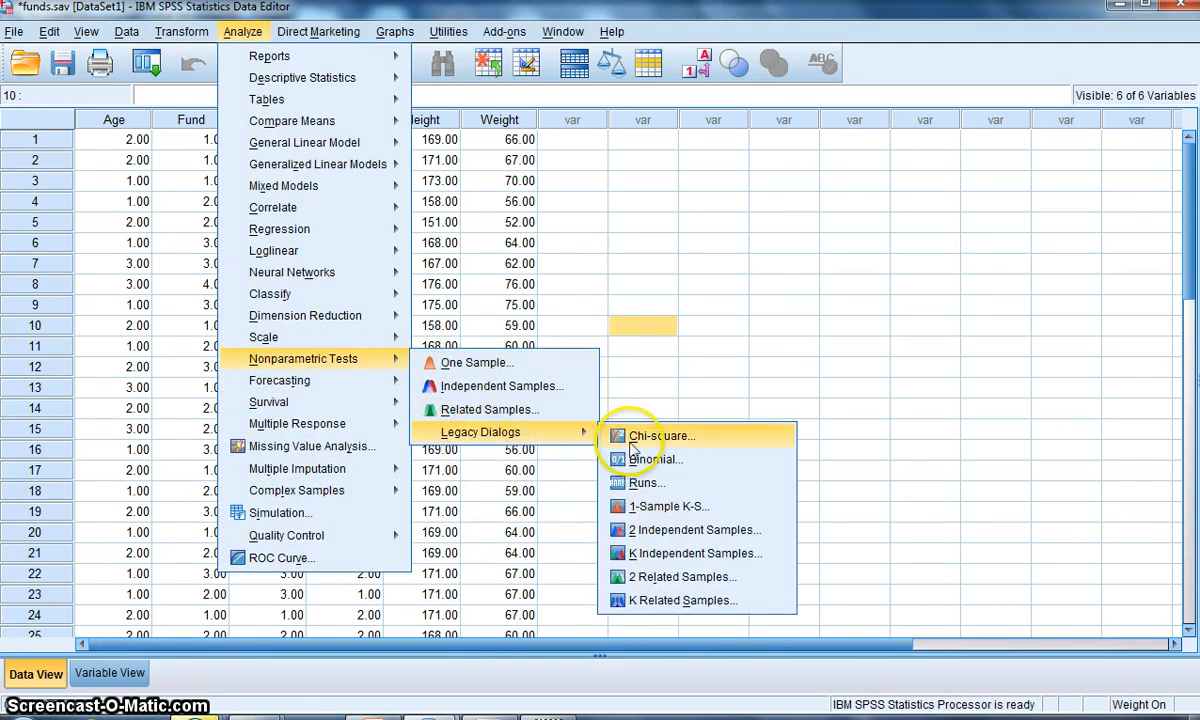
{"action": "left_click", "coordinate": [632, 446]}
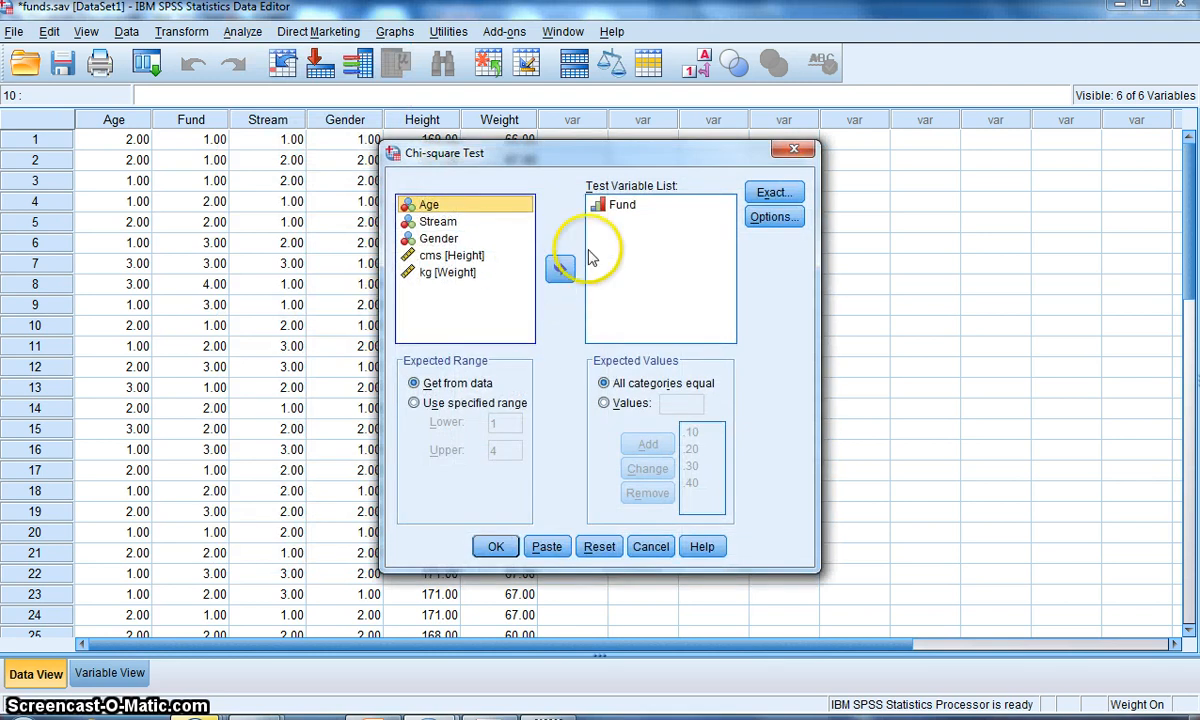
{"action": "left_click", "coordinate": [774, 216]}
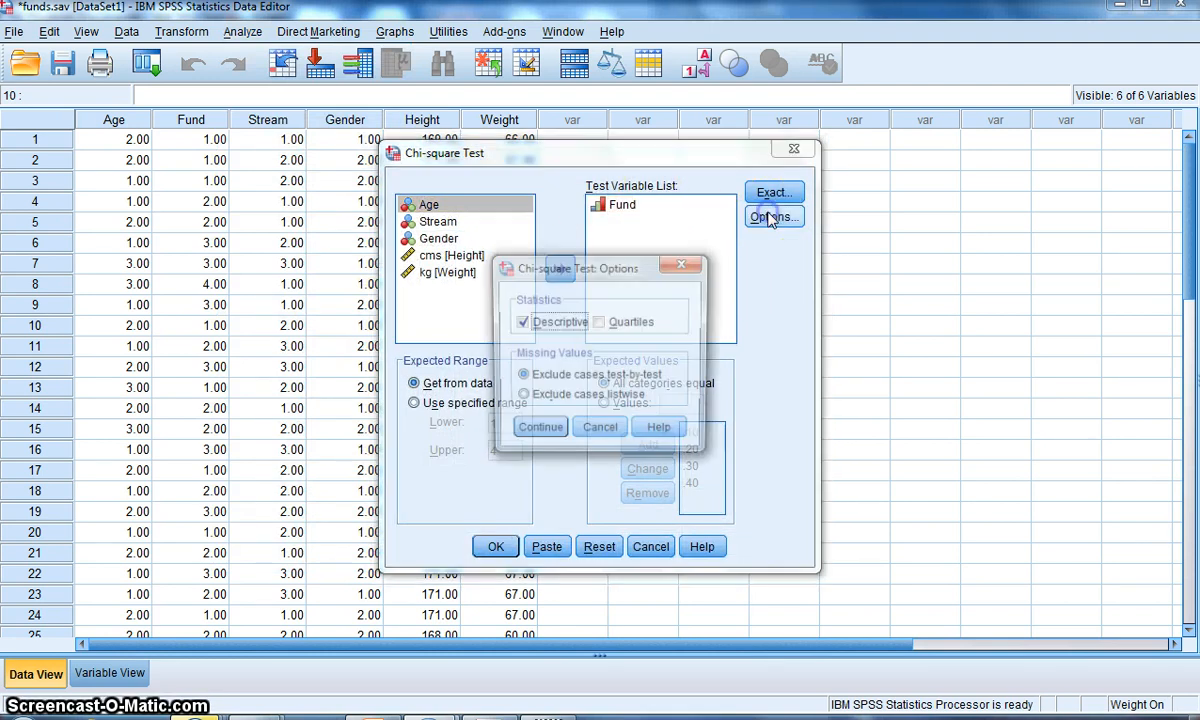
{"action": "left_click", "coordinate": [548, 431]}
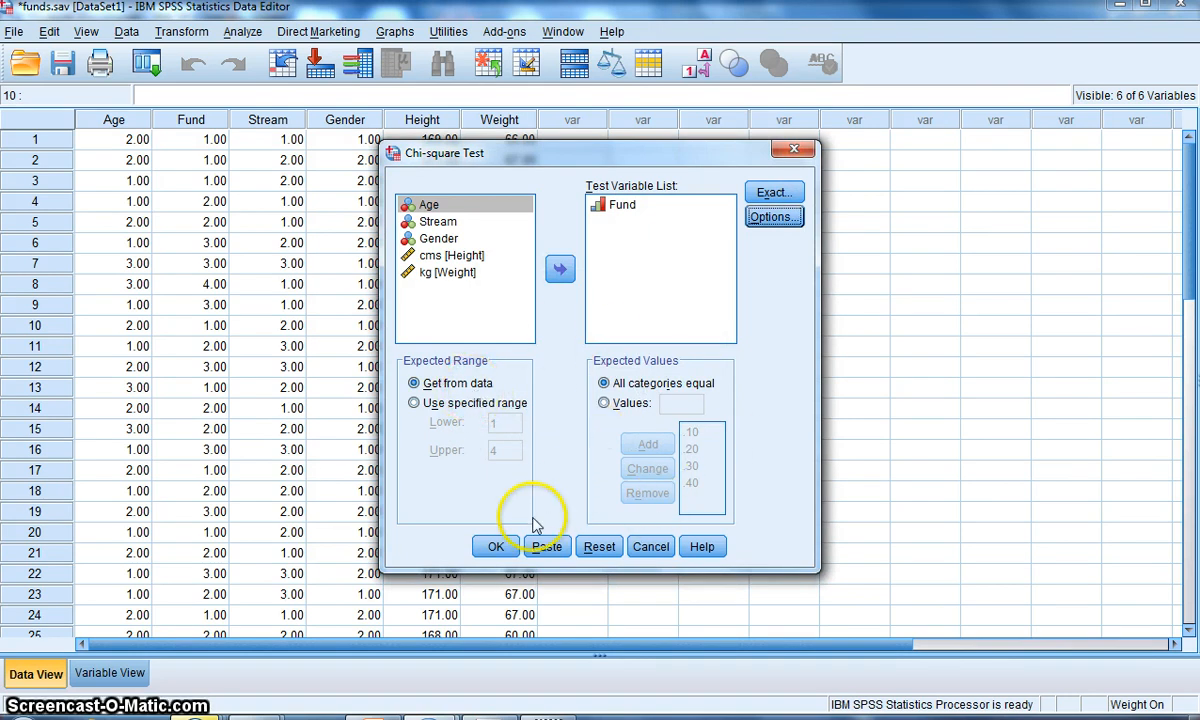
{"action": "left_click", "coordinate": [490, 545]}
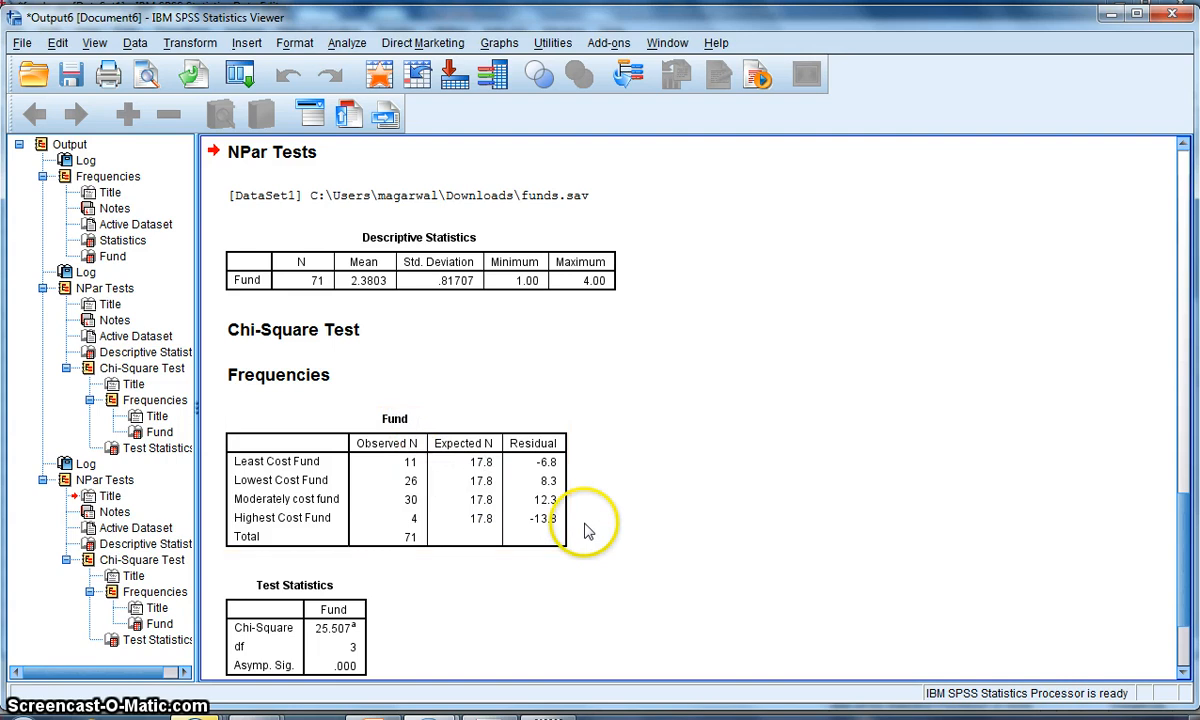
Examine the weighted test's Fund frequencies table and the Test Statistics table with its footnote.
{"action": "mouse_move", "coordinate": [1181, 594]}
{"action": "left_mouse_down"}
{"action": "mouse_move", "coordinate": [1168, 405]}
{"action": "mouse_move", "coordinate": [1163, 503]}
{"action": "mouse_move", "coordinate": [1157, 418]}
{"action": "mouse_move", "coordinate": [1157, 447]}
{"action": "mouse_move", "coordinate": [1170, 605]}
{"action": "left_mouse_up"}
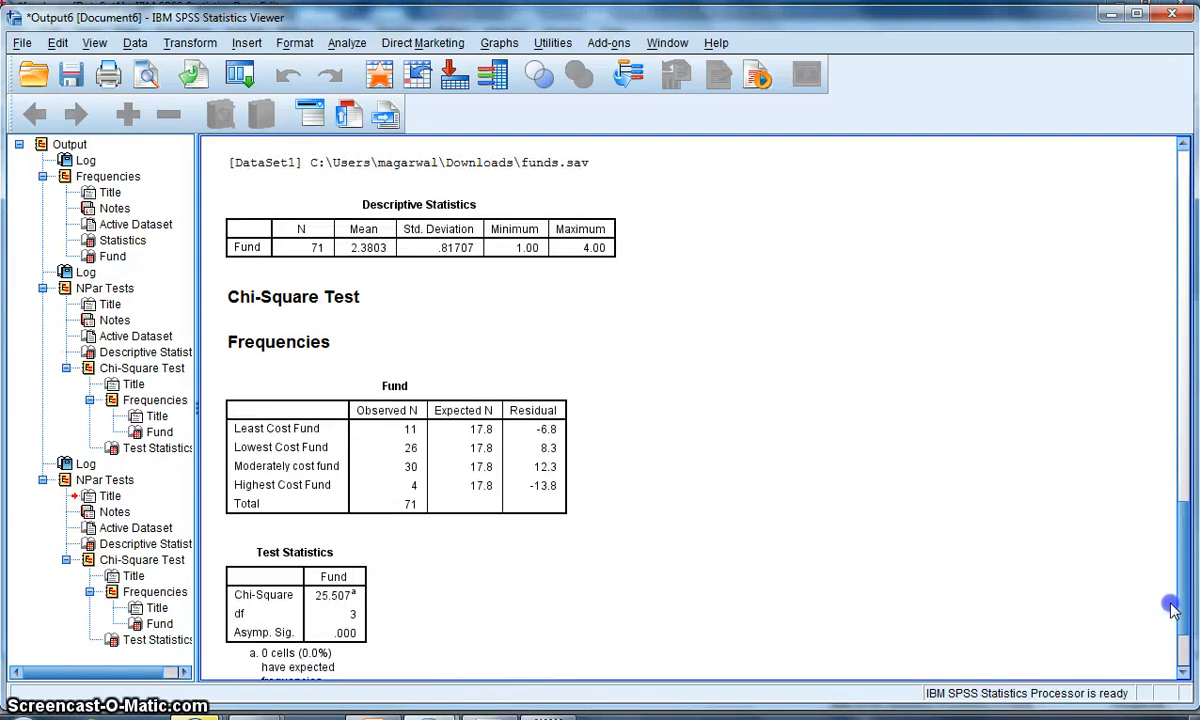
{"action": "left_click", "coordinate": [518, 395]}
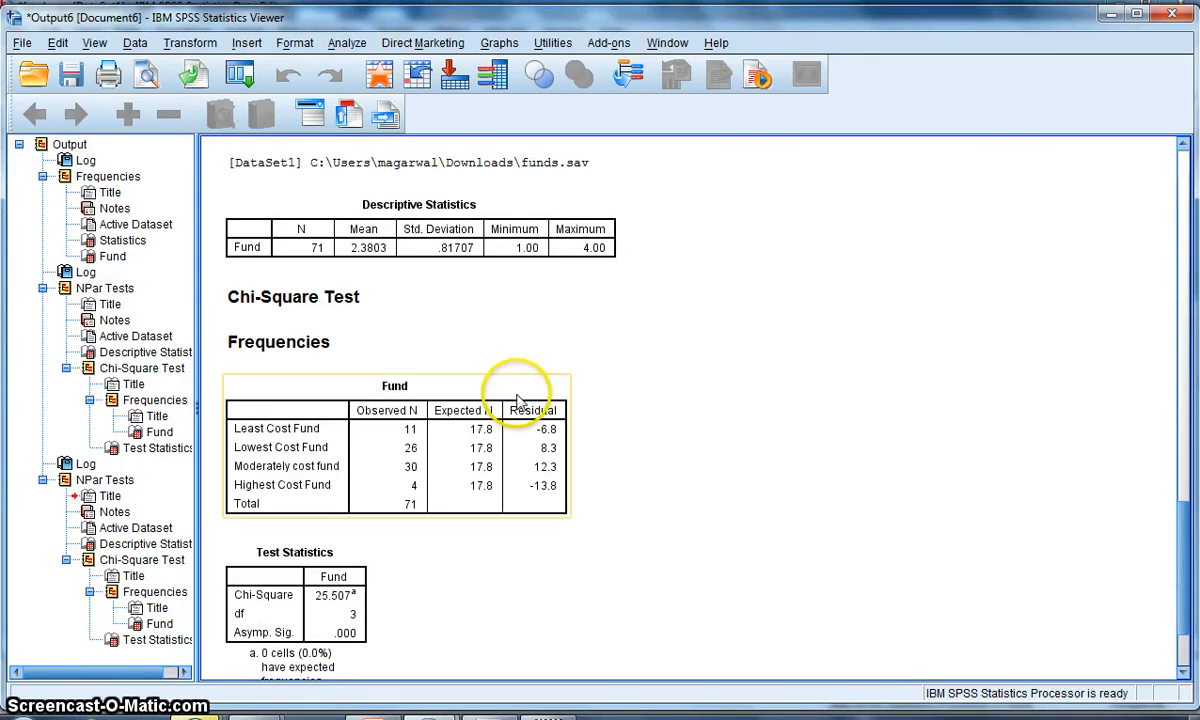
{"action": "left_click", "coordinate": [321, 589]}
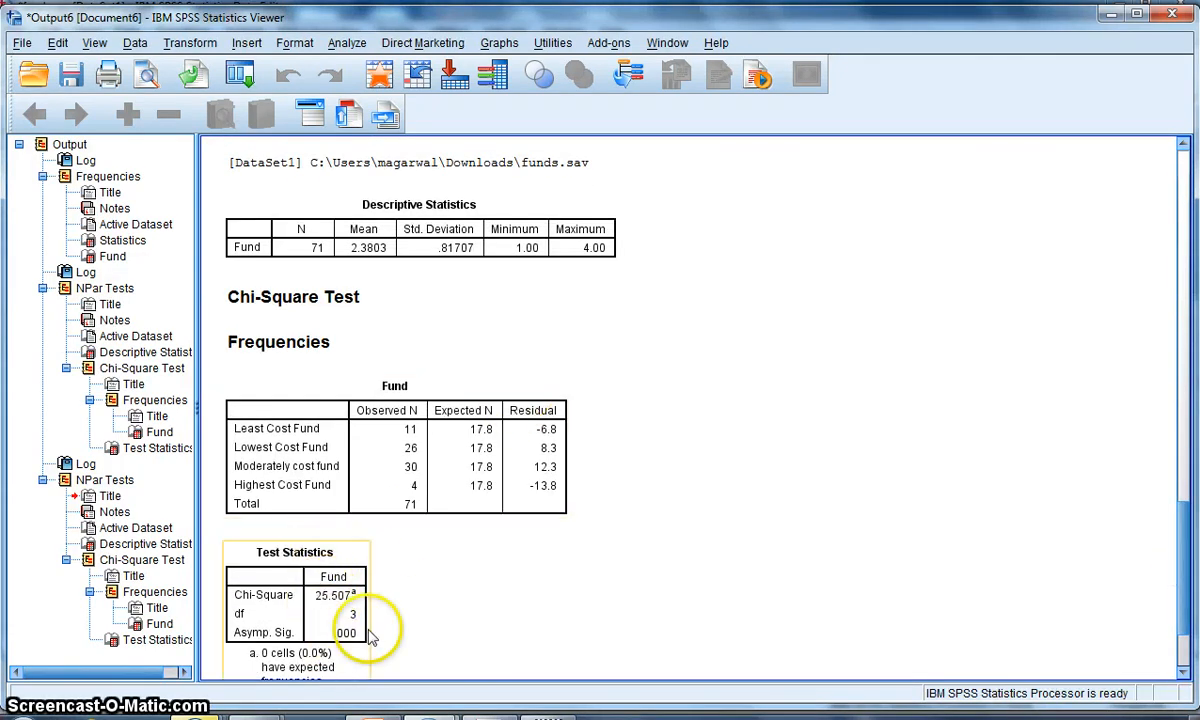
{"action": "left_click", "coordinate": [440, 617]}
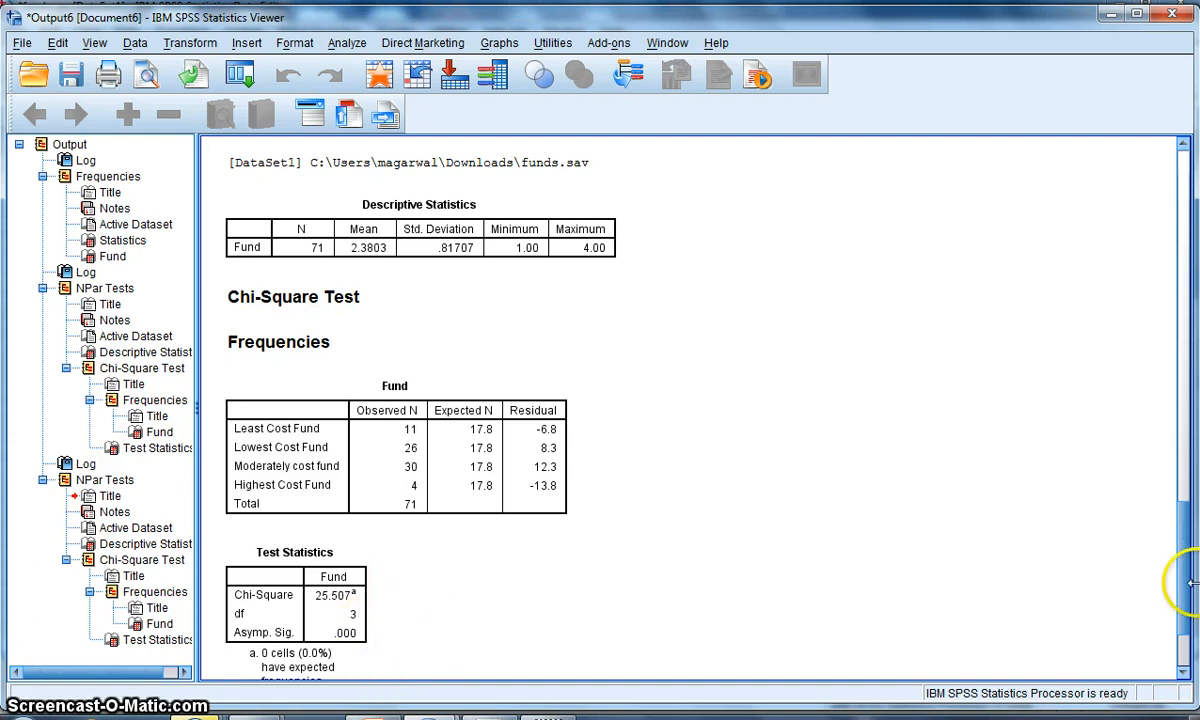
{"action": "left_click_drag", "start_coordinate": [1184, 575], "coordinate": [1194, 625]}
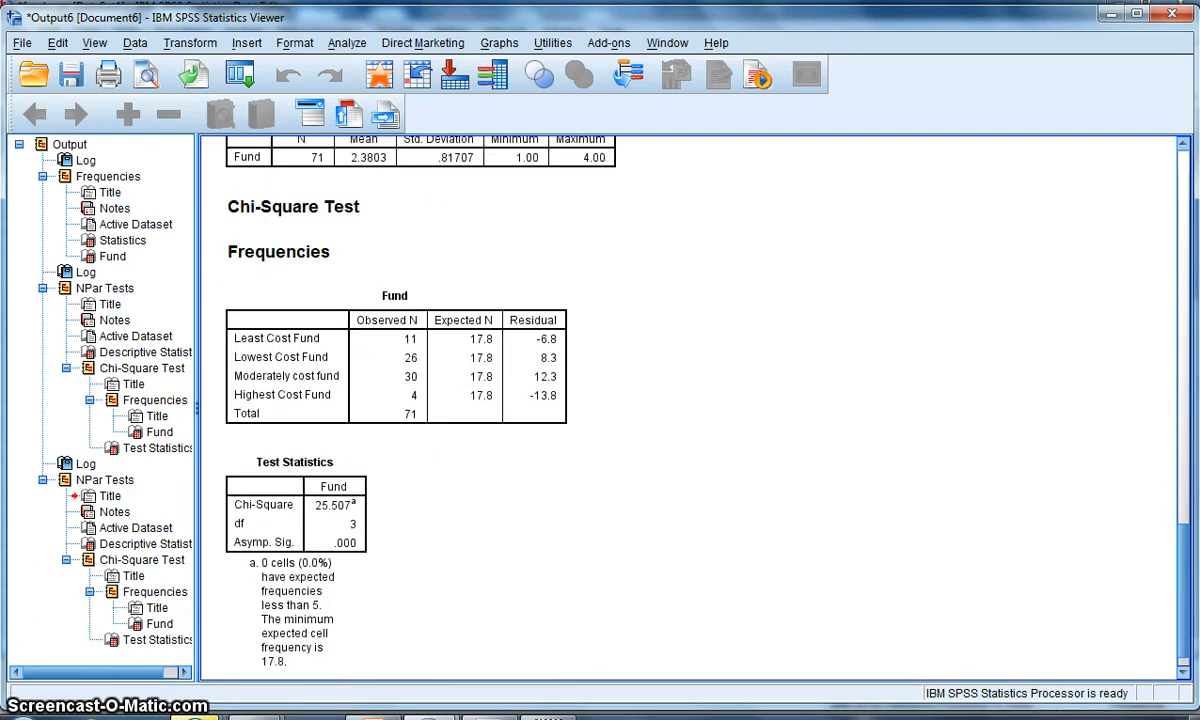
Check the weighted Test Statistics table, return to the funds.sav data and open the legacy chi-square test.
{"action": "left_click", "coordinate": [356, 503]}
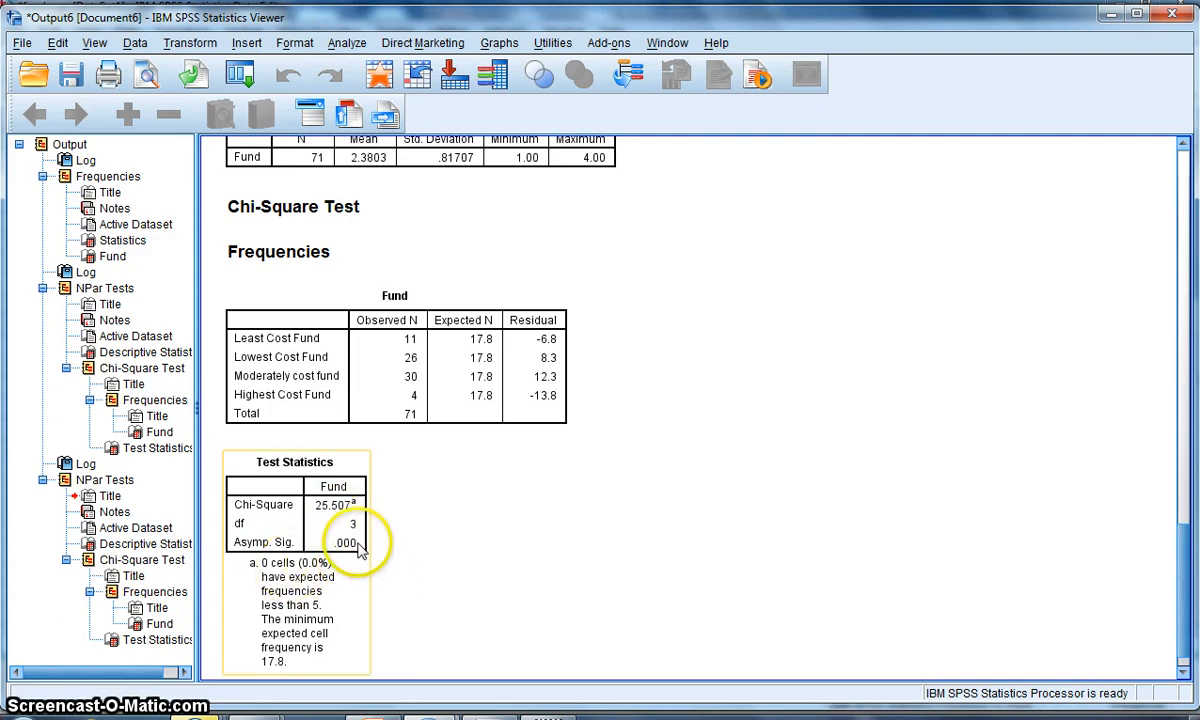
{"action": "left_click", "coordinate": [400, 561]}
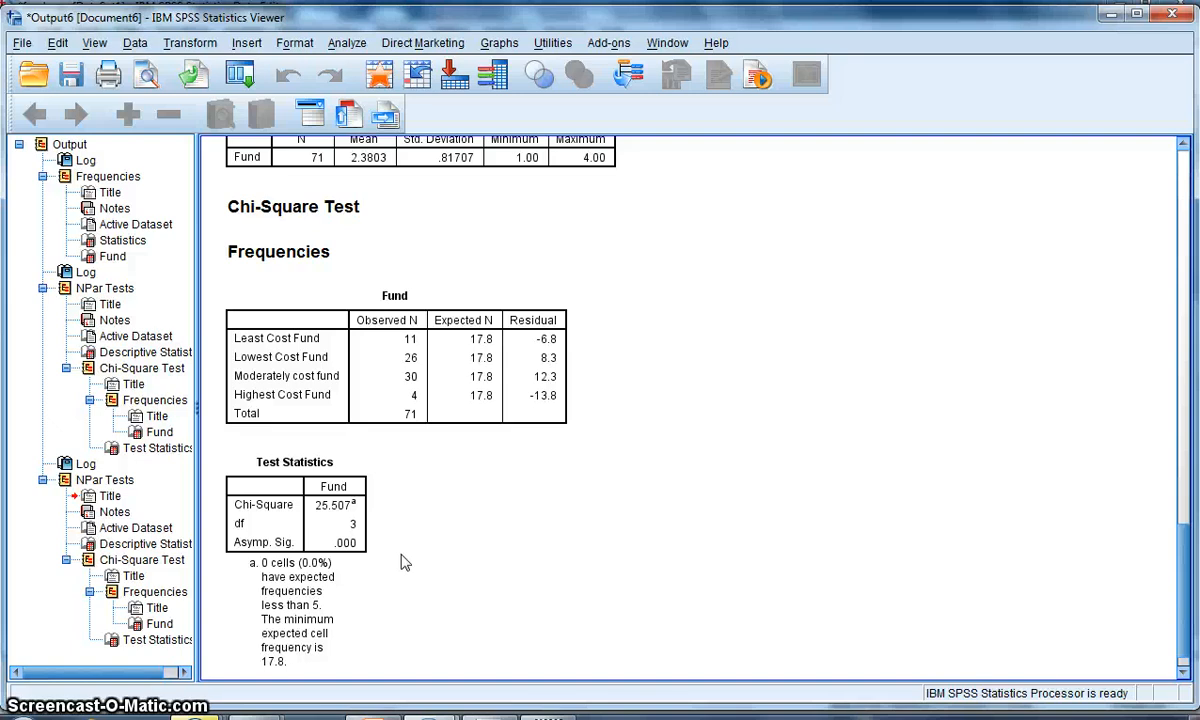
{"action": "mouse_move", "coordinate": [430, 705]}
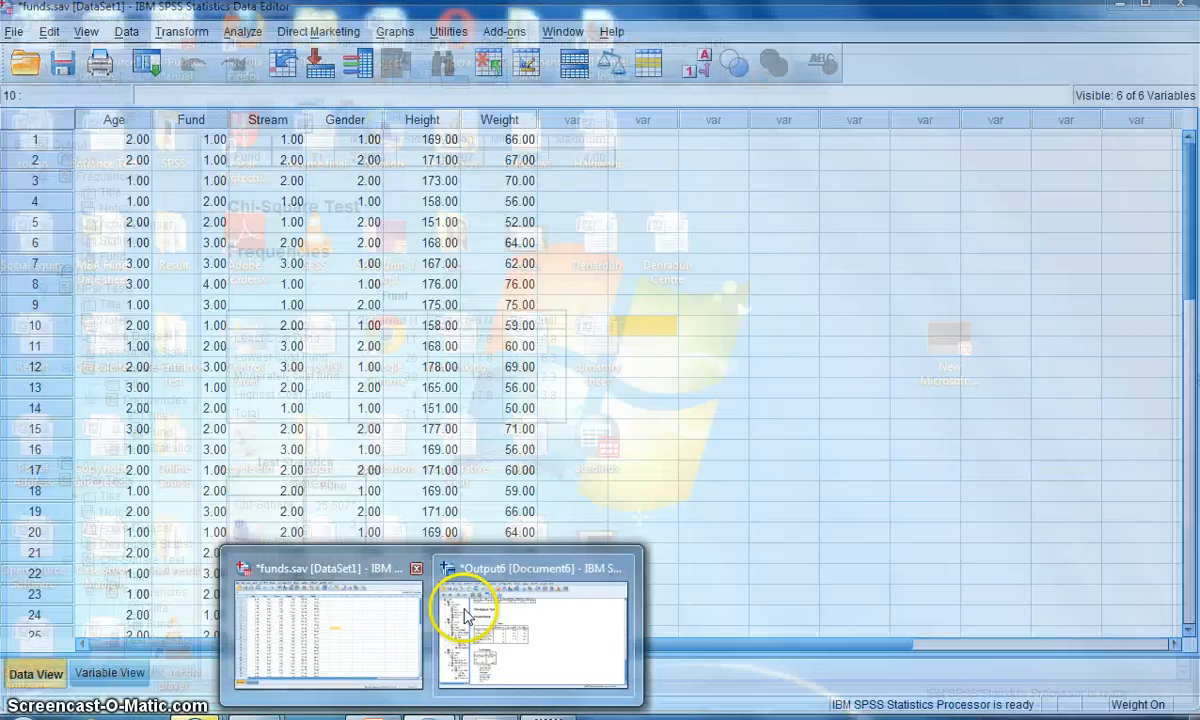
{"action": "left_click", "coordinate": [336, 645]}
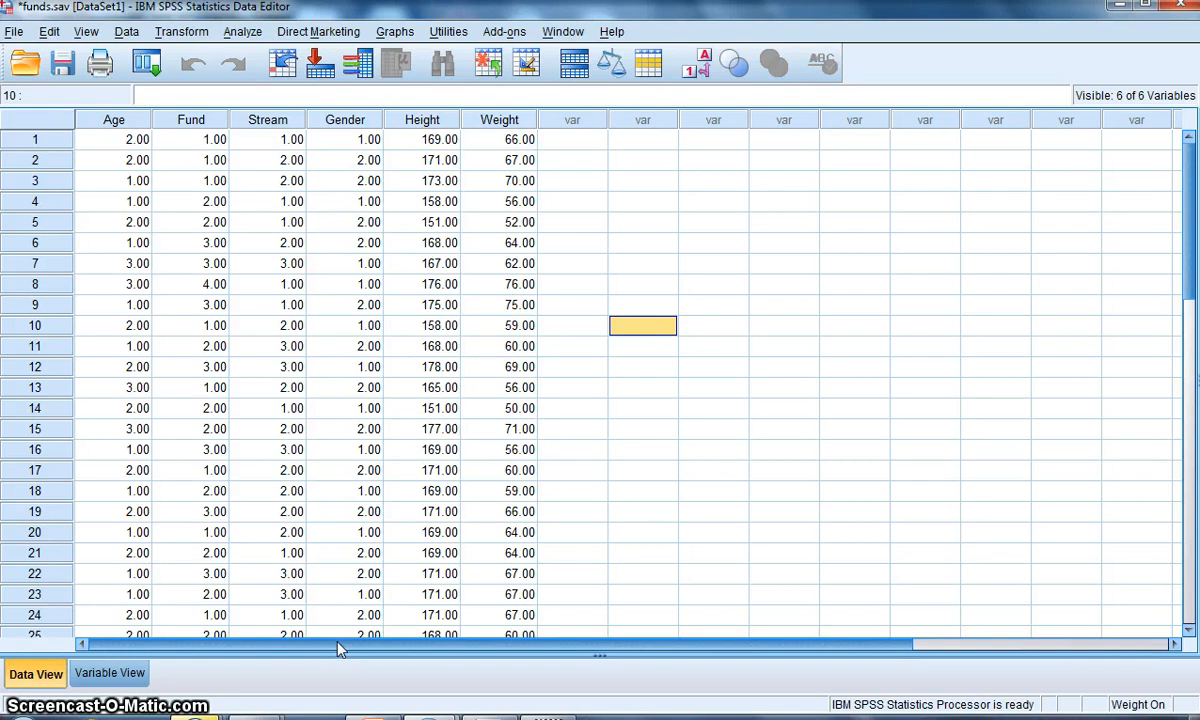
{"action": "left_click", "coordinate": [248, 32]}
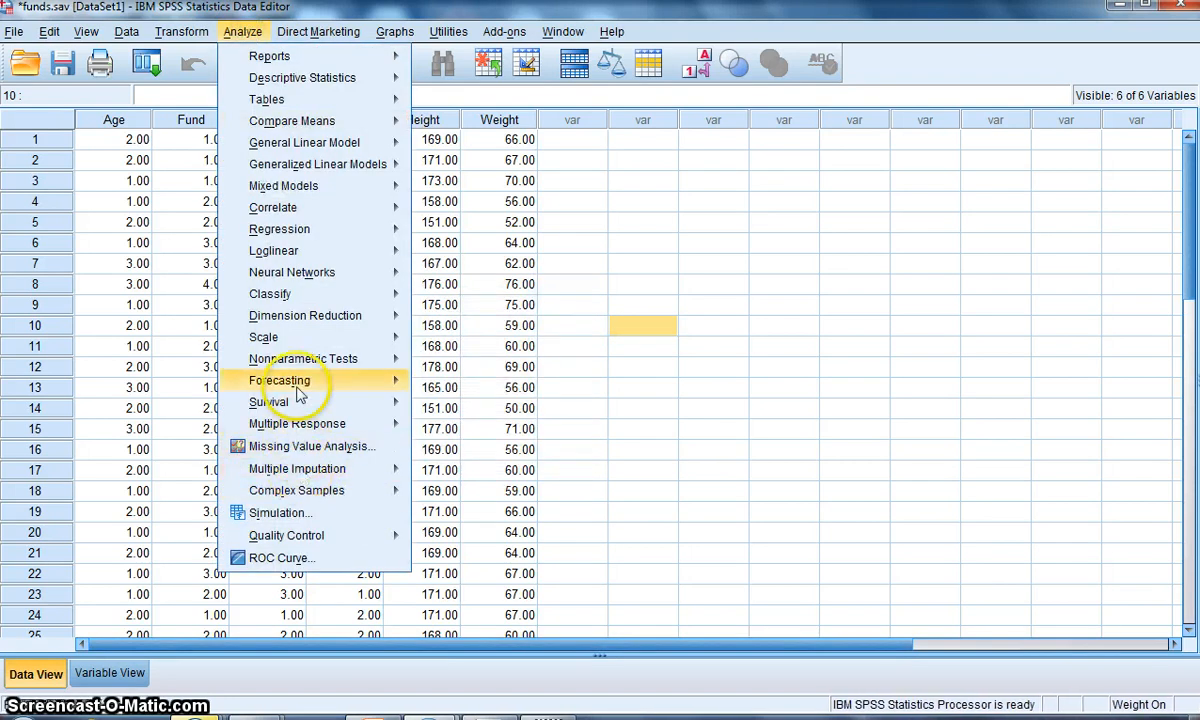
{"action": "mouse_move", "coordinate": [297, 385]}
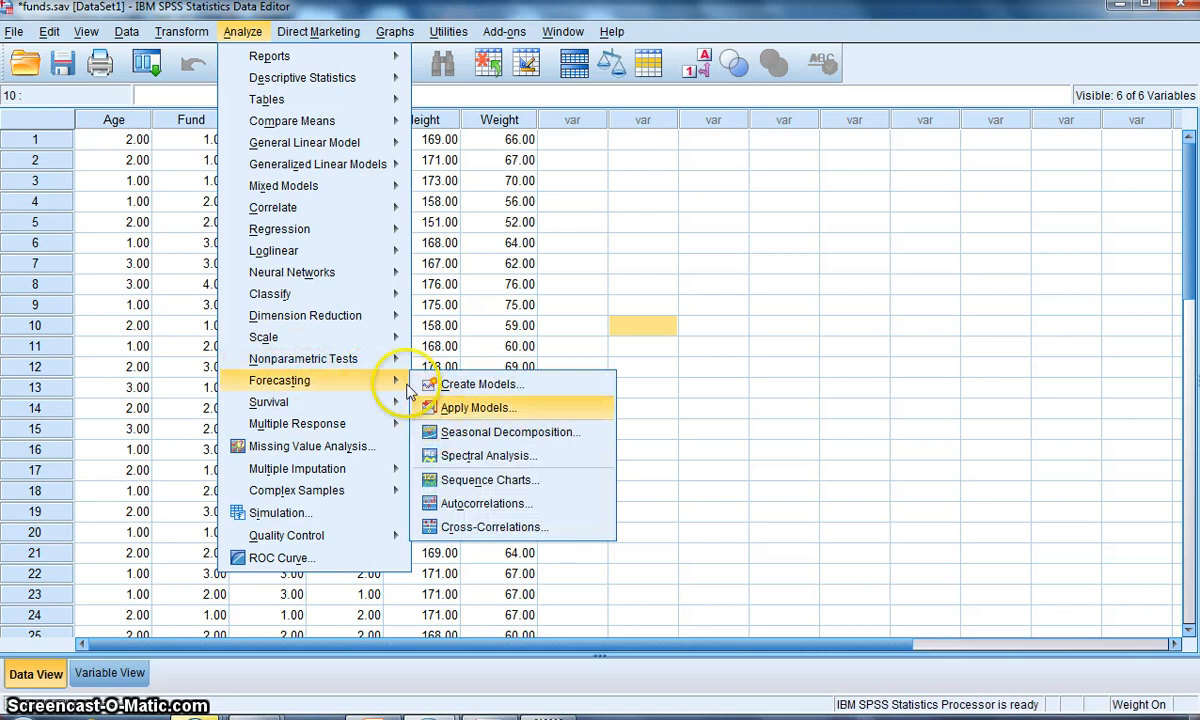
{"action": "mouse_move", "coordinate": [398, 359]}
{"action": "mouse_move", "coordinate": [505, 431]}
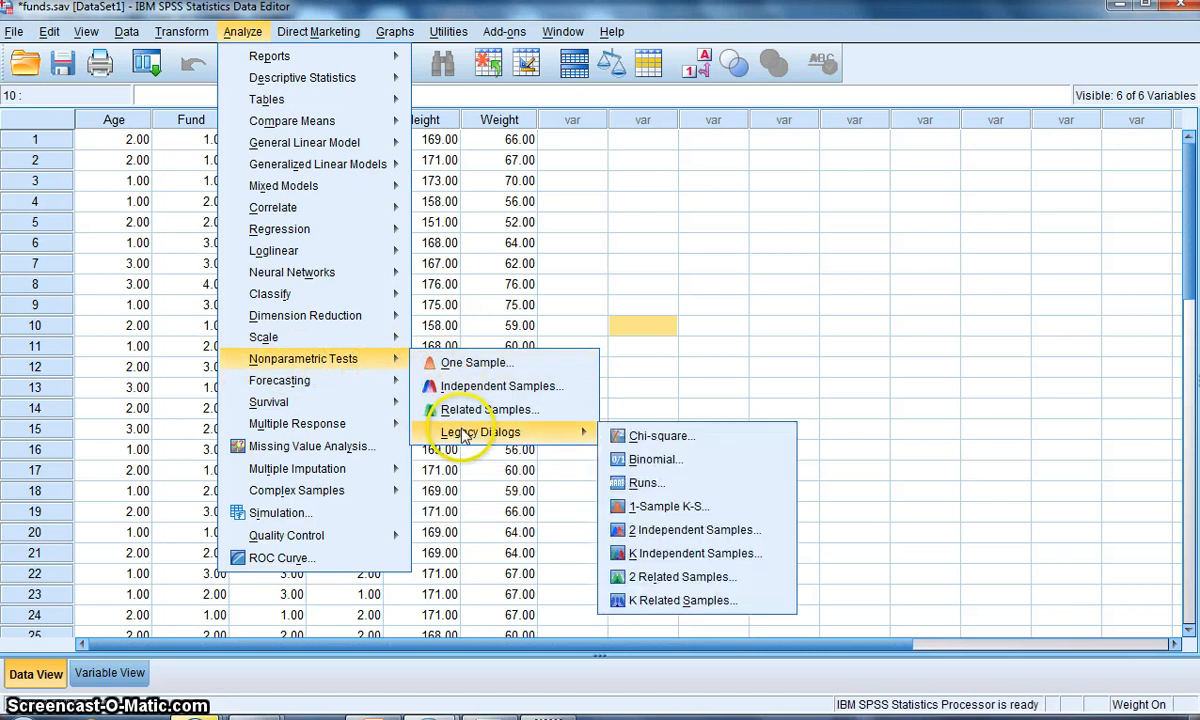
{"action": "left_click", "coordinate": [622, 437]}
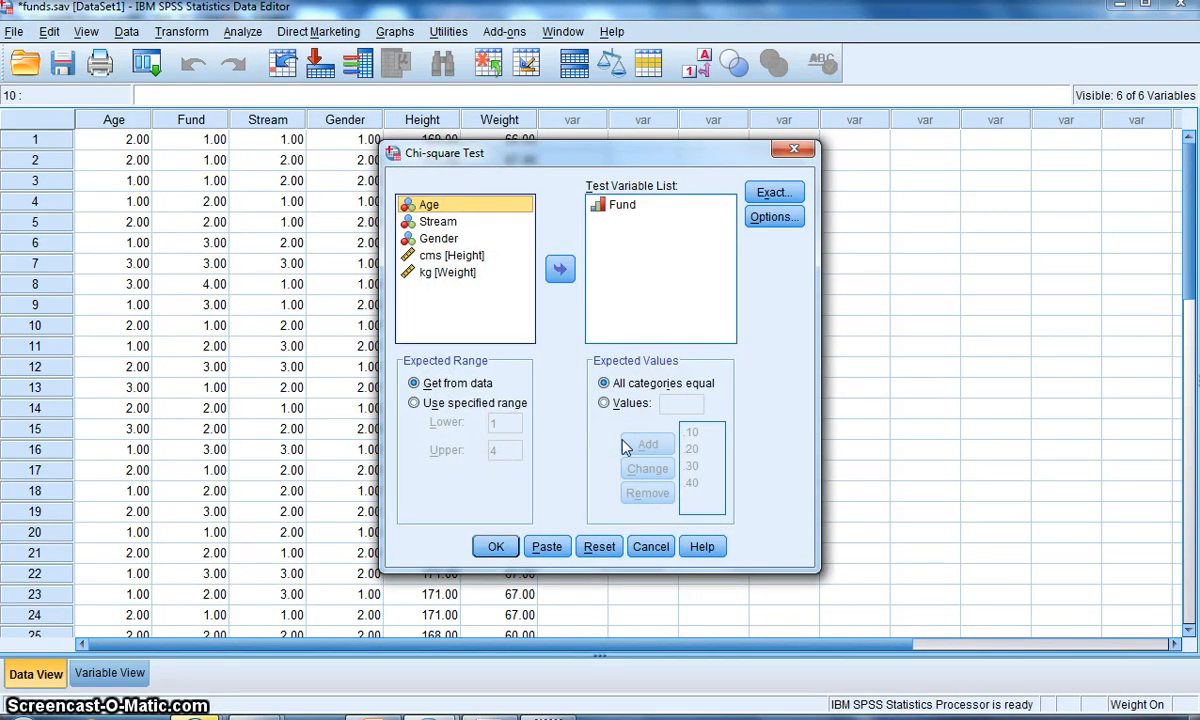
Use a specified expected range for Fund with lower limit 1 and upper limit 4.
{"action": "left_click", "coordinate": [452, 405]}
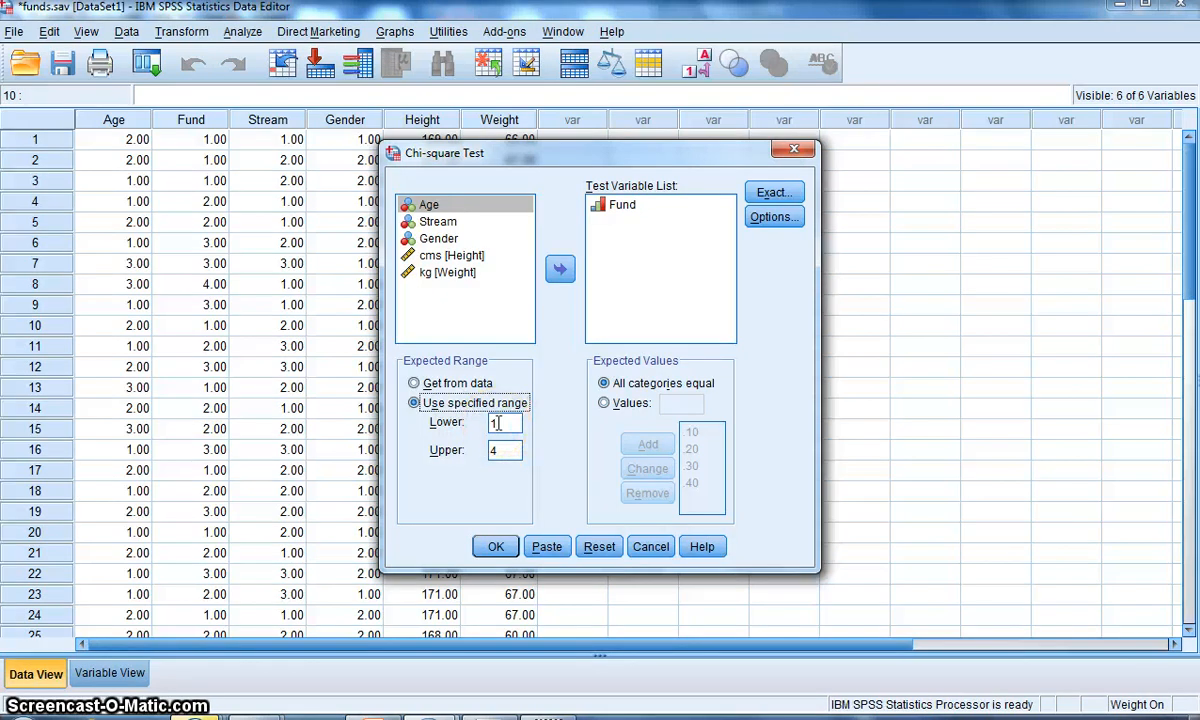
{"action": "left_click", "coordinate": [505, 450]}
{"action": "left_click", "coordinate": [497, 422]}
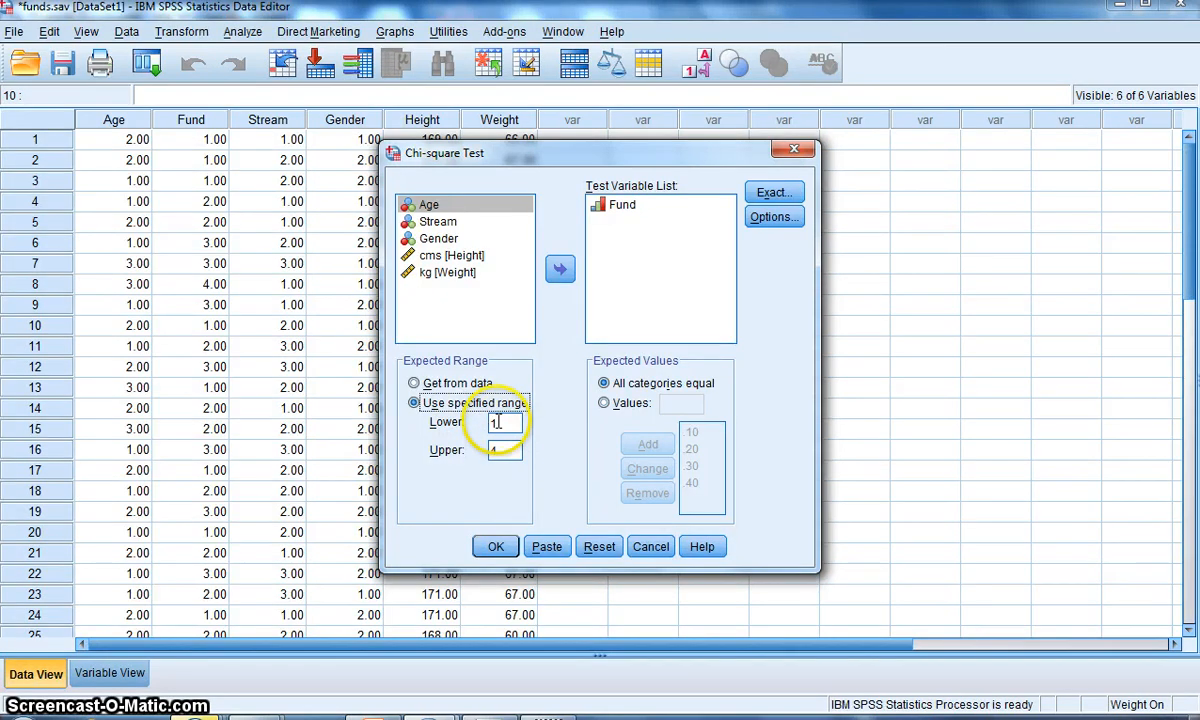
{"action": "left_click", "coordinate": [505, 452]}
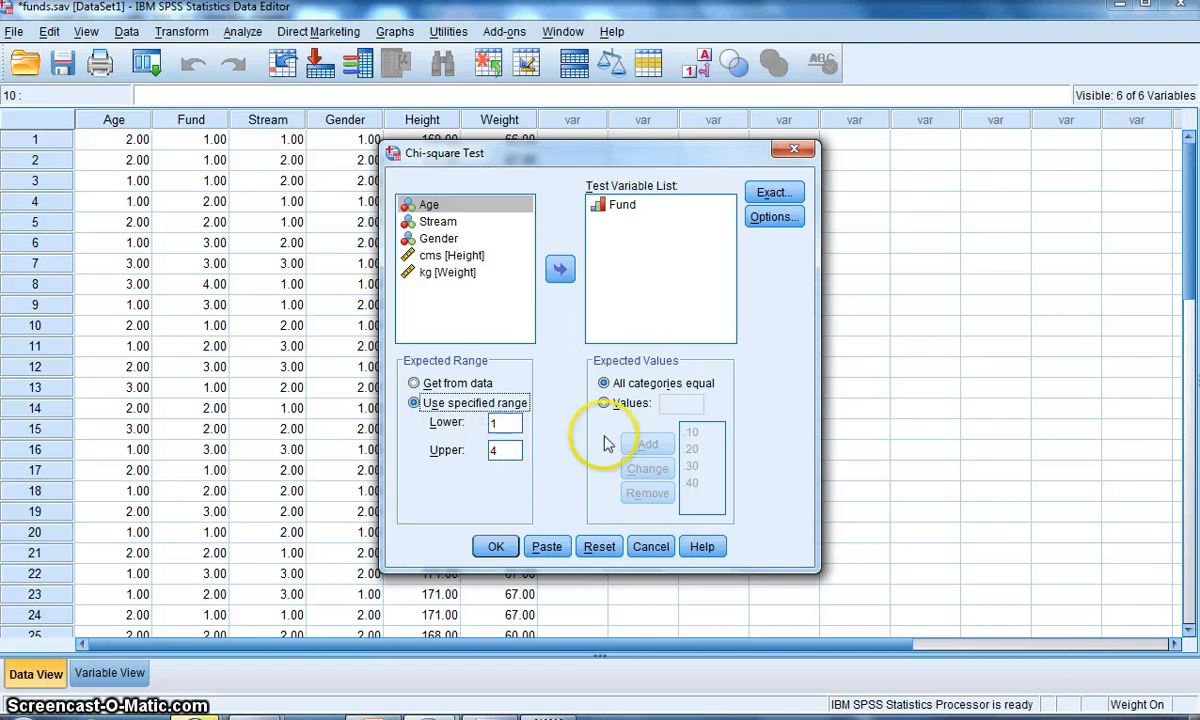
Switch the expected values to custom values and remove the existing entries .10, .20, .30 and .40.
{"action": "left_click", "coordinate": [622, 404]}
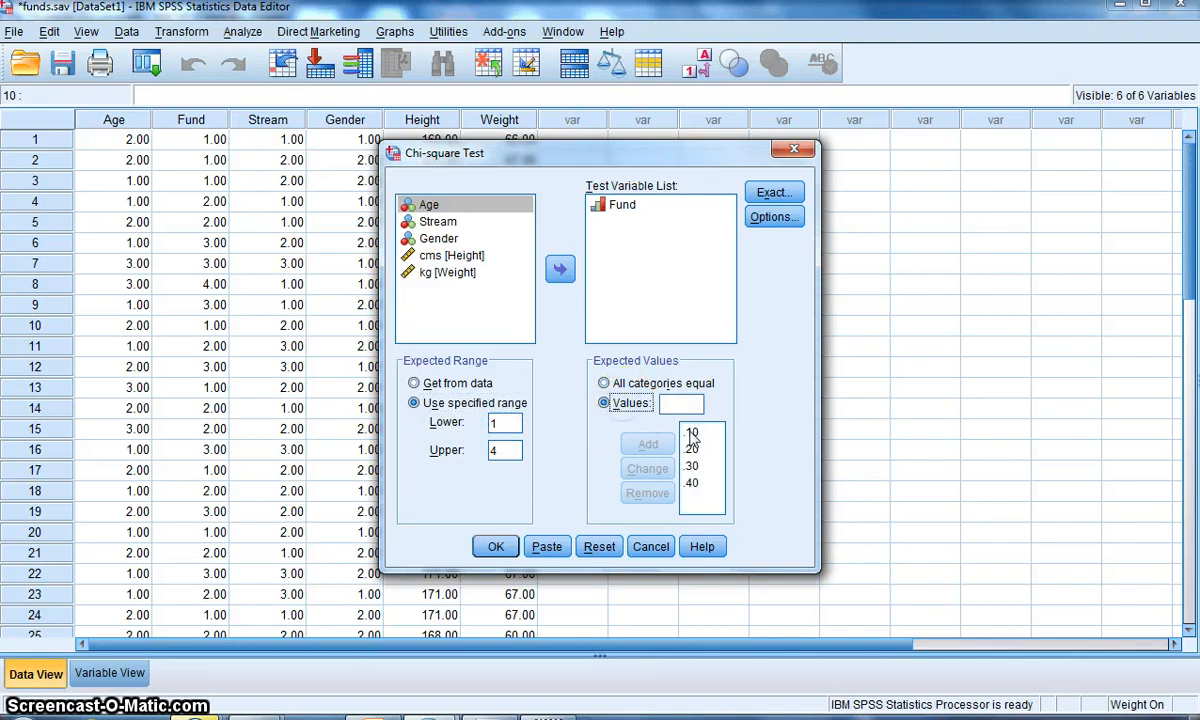
{"action": "left_click", "coordinate": [691, 432]}
{"action": "left_click", "coordinate": [648, 493]}
{"action": "left_click", "coordinate": [691, 432]}
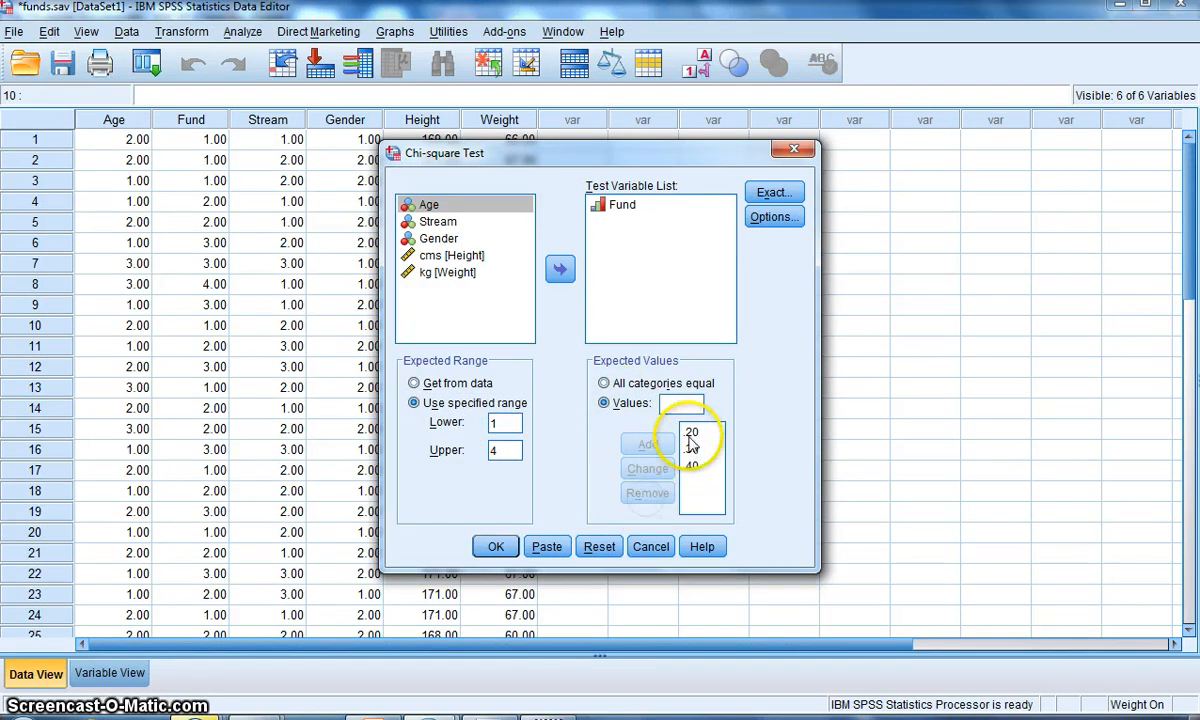
{"action": "left_click", "coordinate": [656, 498]}
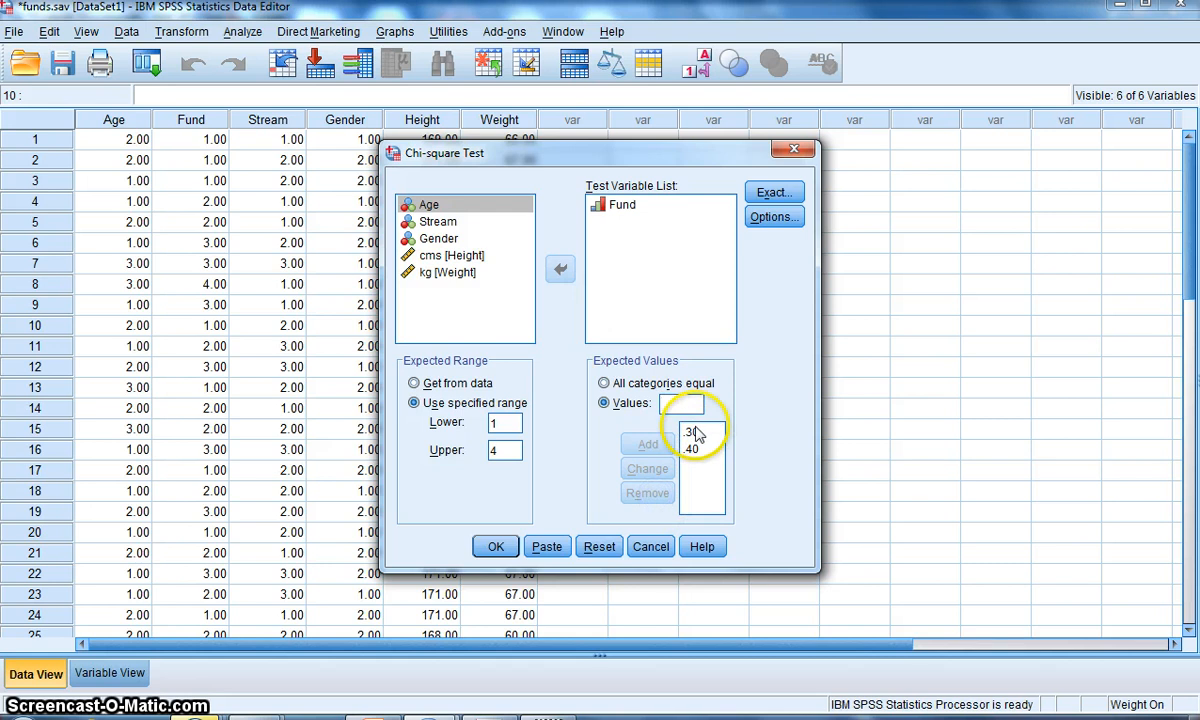
{"action": "left_click", "coordinate": [691, 432]}
{"action": "left_click", "coordinate": [645, 493]}
{"action": "left_click", "coordinate": [691, 449]}
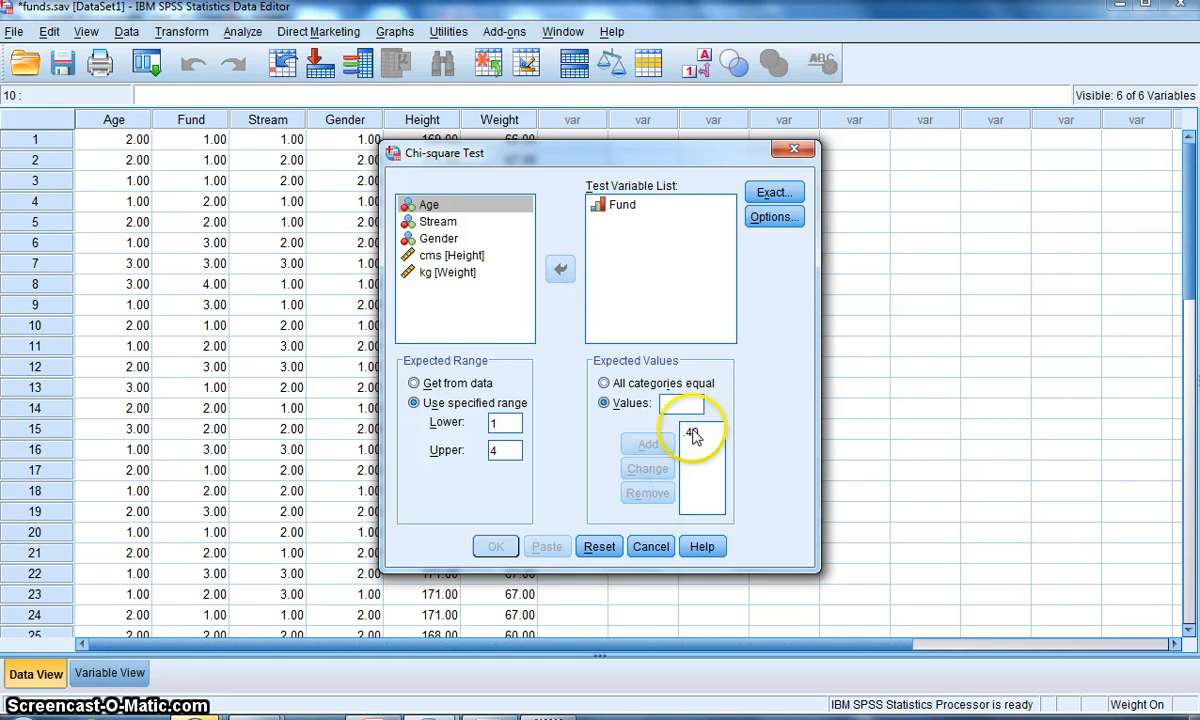
{"action": "left_click", "coordinate": [643, 493]}
Add .10 and .20 as the expected values for the first two Fund categories.
{"action": "type", "text": "10"}
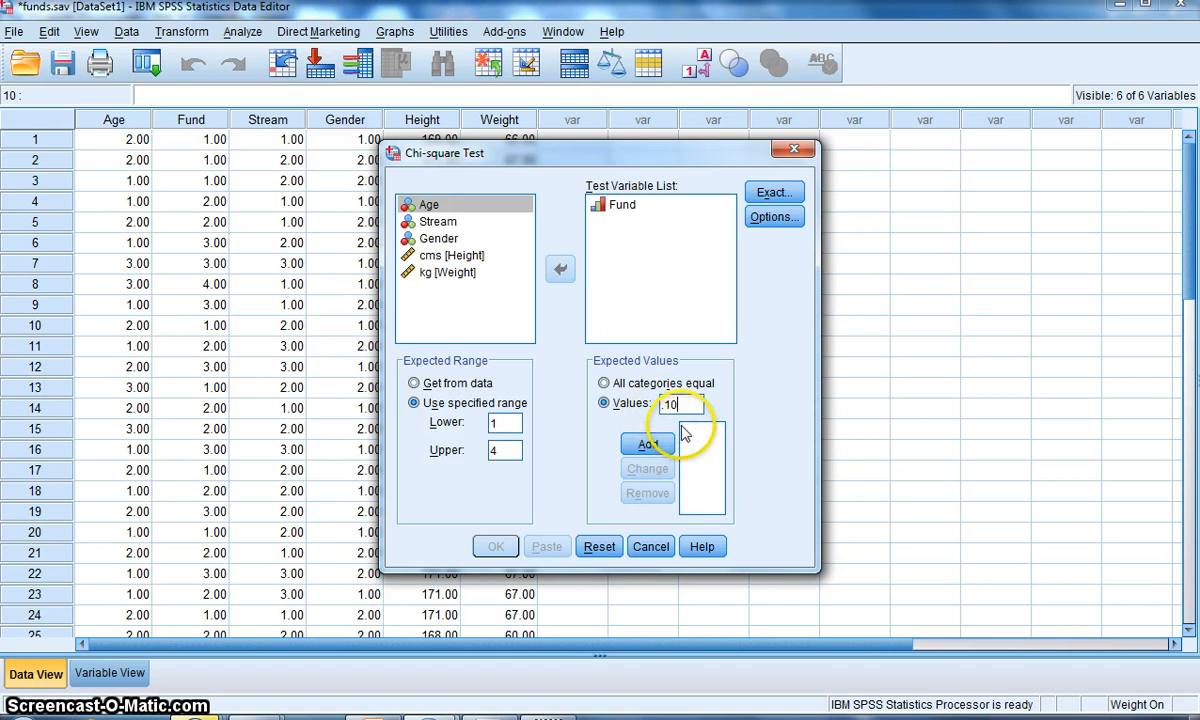
{"action": "left_click", "coordinate": [648, 446]}
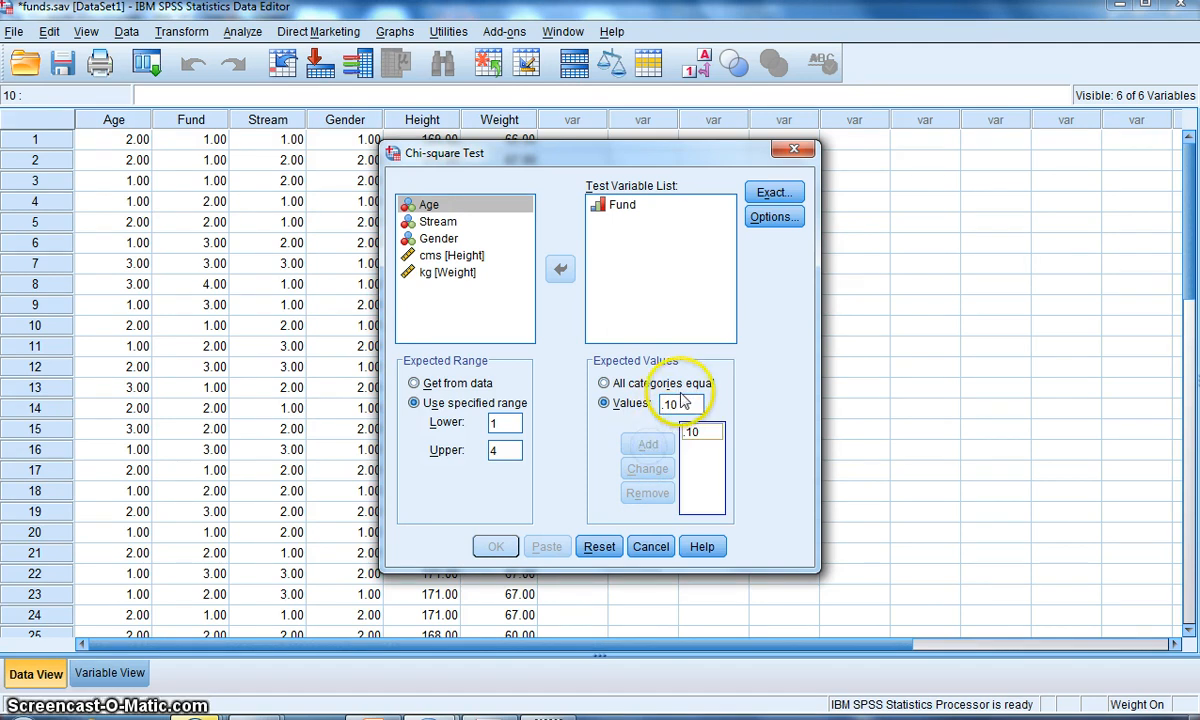
{"action": "left_click", "coordinate": [668, 404]}
{"action": "double_click", "coordinate": [669, 404]}
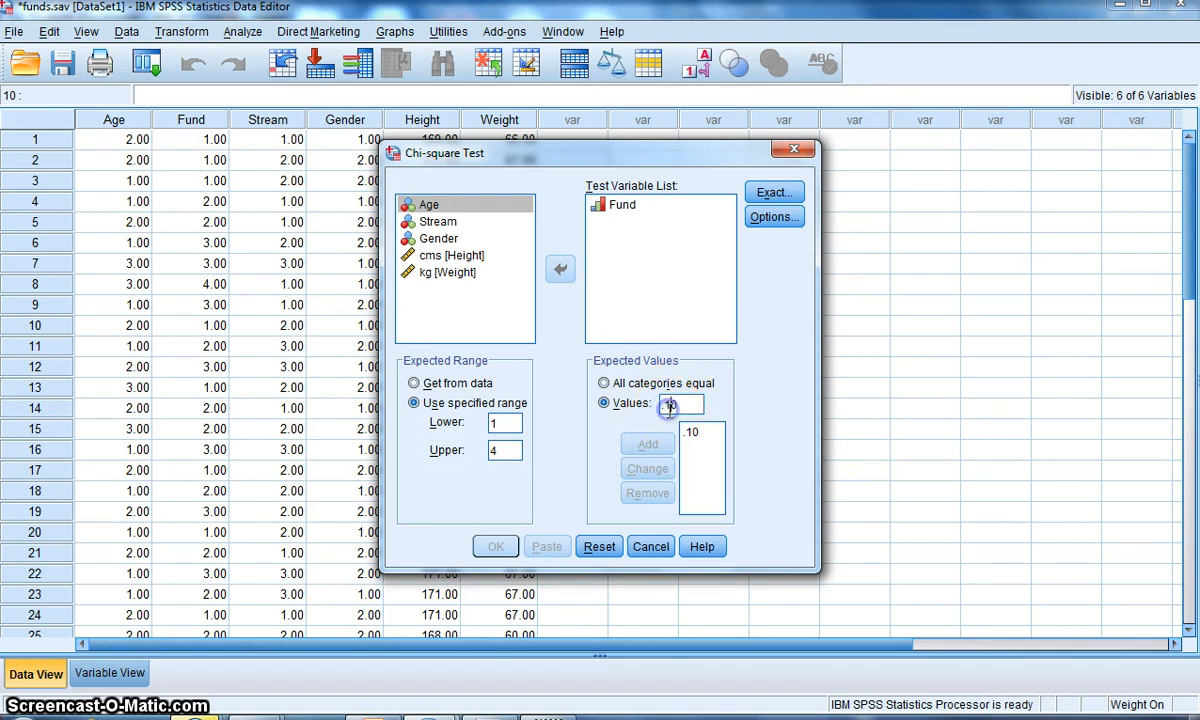
{"action": "type", "text": ".20"}
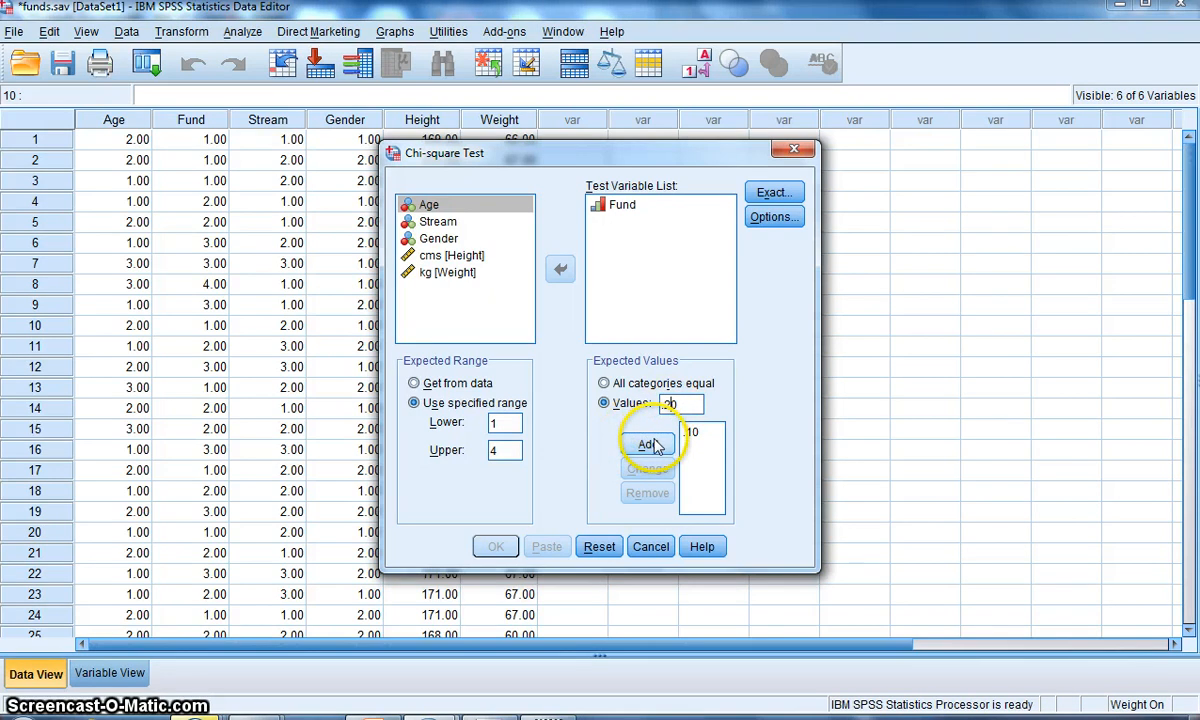
{"action": "left_click", "coordinate": [655, 446]}
Add .30 and .40 as the expected values for the third and fourth Fund categories.
{"action": "type", "text": "."}
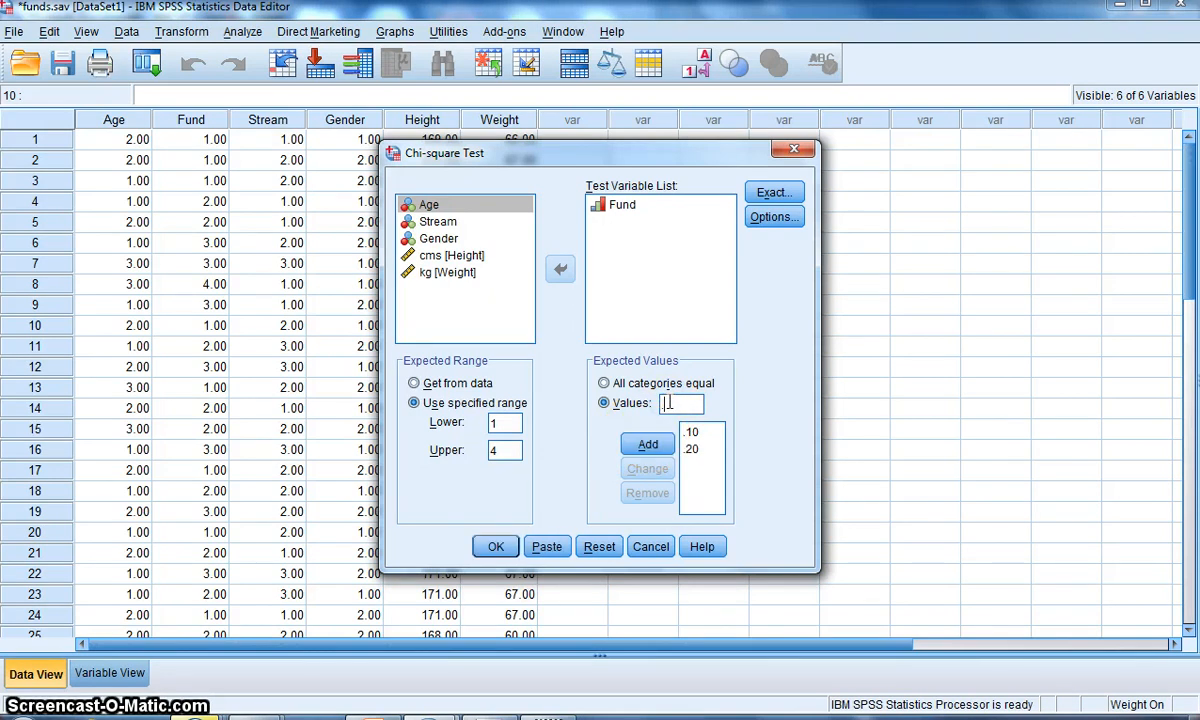
{"action": "type", "text": "30"}
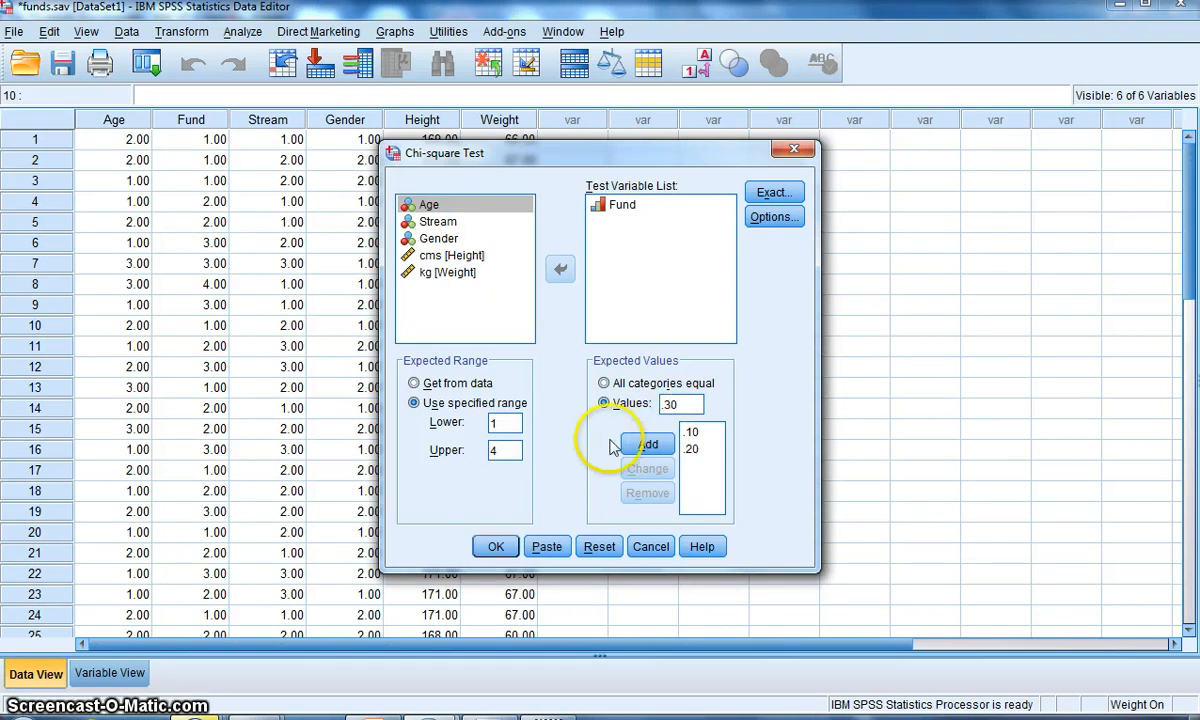
{"action": "left_click", "coordinate": [642, 446]}
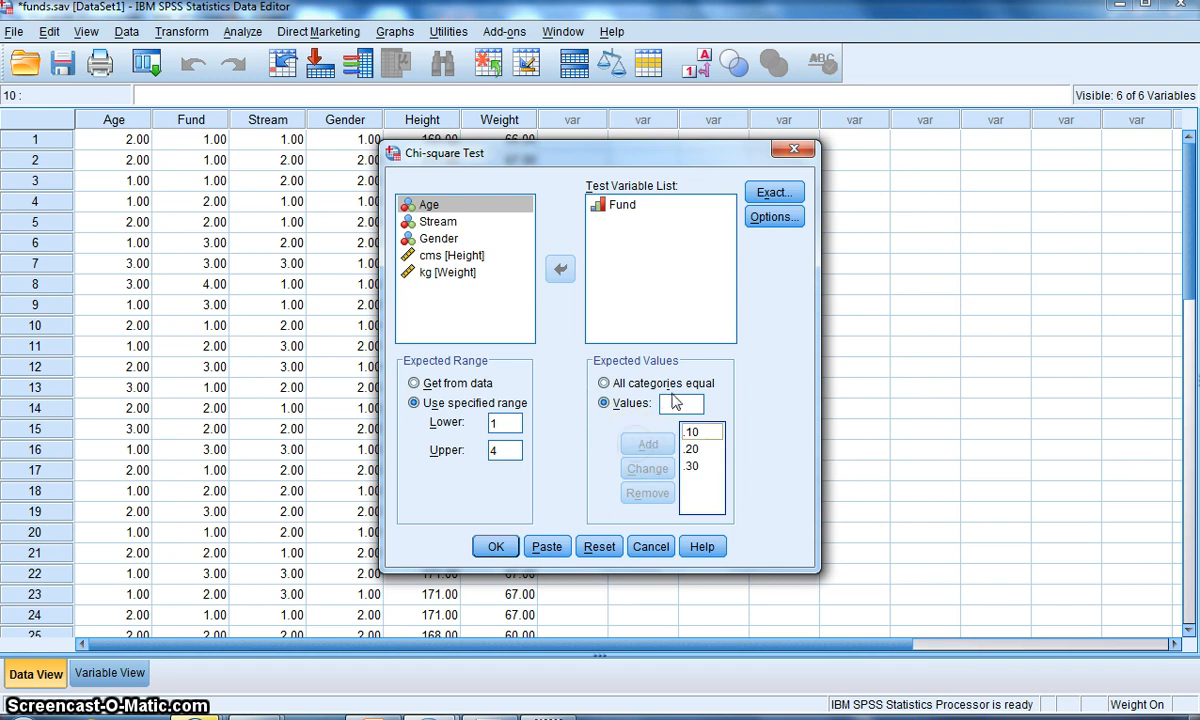
{"action": "left_click", "coordinate": [675, 402]}
{"action": "type", "text": "."}
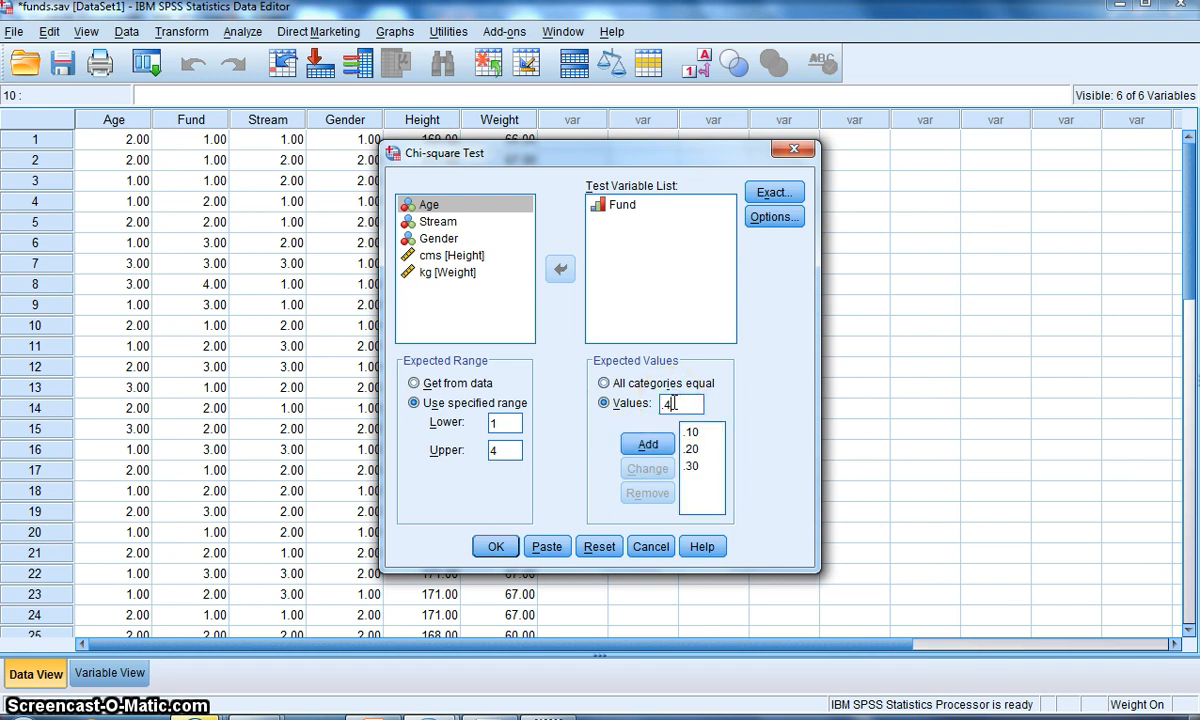
{"action": "type", "text": "40"}
{"action": "left_click", "coordinate": [645, 445]}
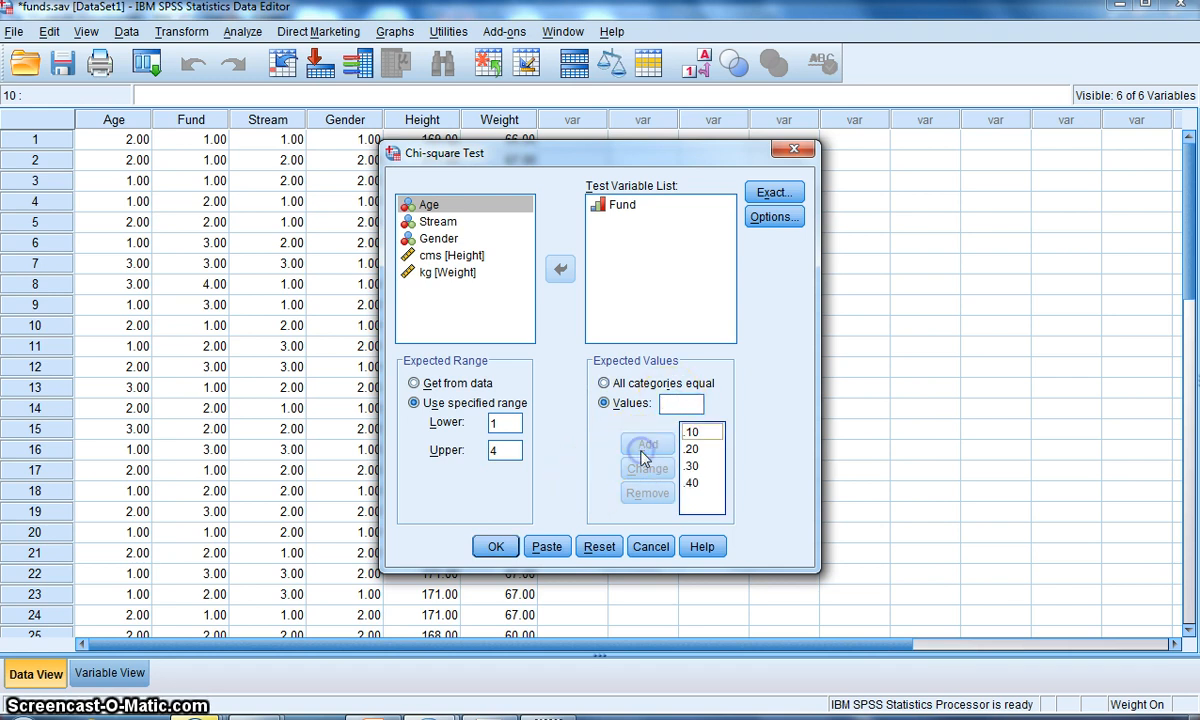
Include descriptive statistics, exclude missing cases test-by-test, and run the chi-square test on Fund.
{"action": "left_click", "coordinate": [768, 217]}
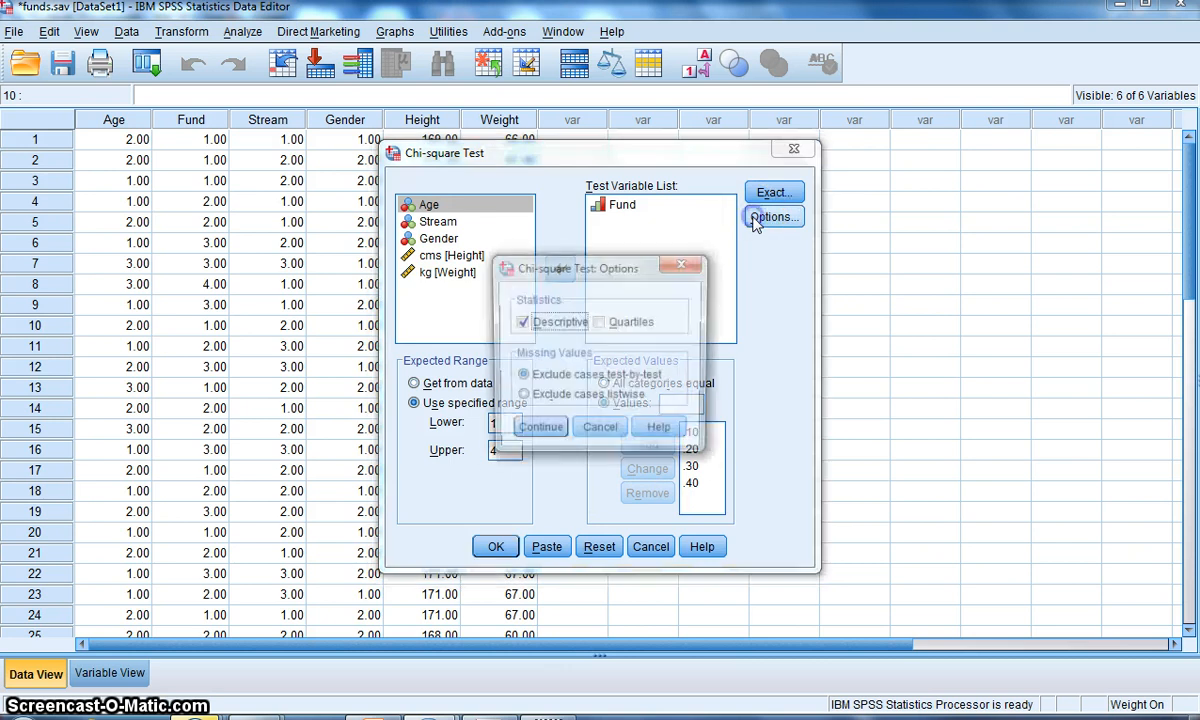
{"action": "left_click", "coordinate": [572, 323]}
{"action": "left_click", "coordinate": [538, 433]}
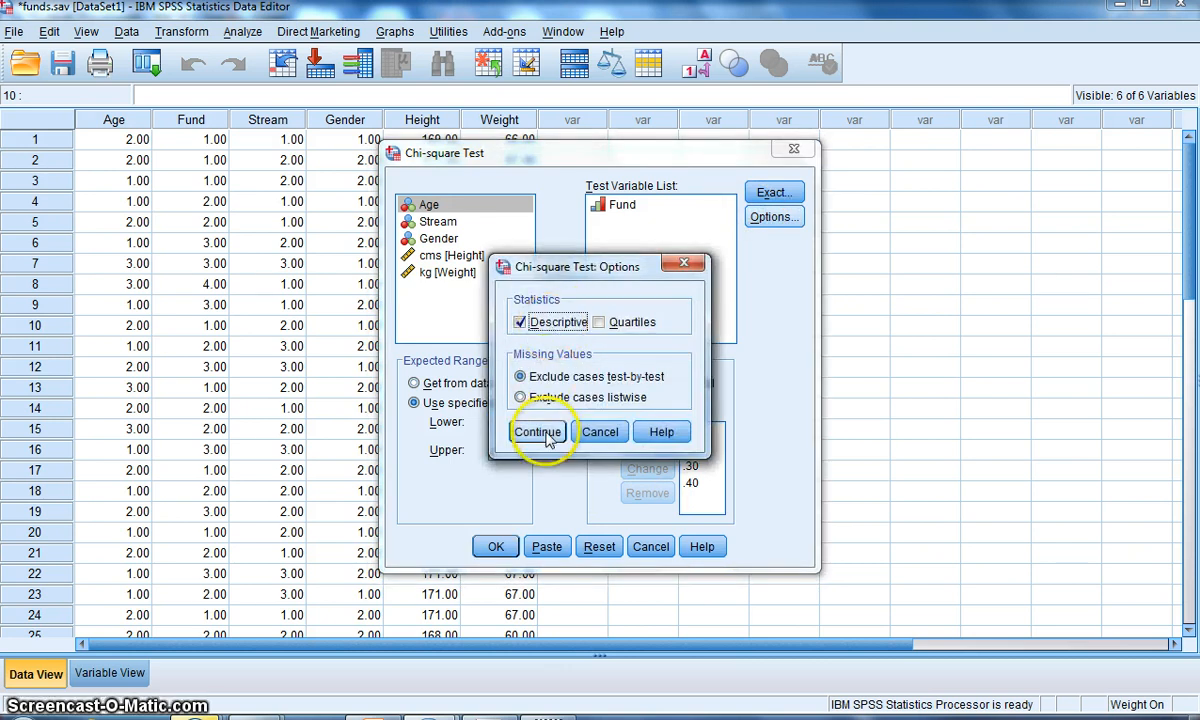
{"action": "left_click", "coordinate": [496, 546]}
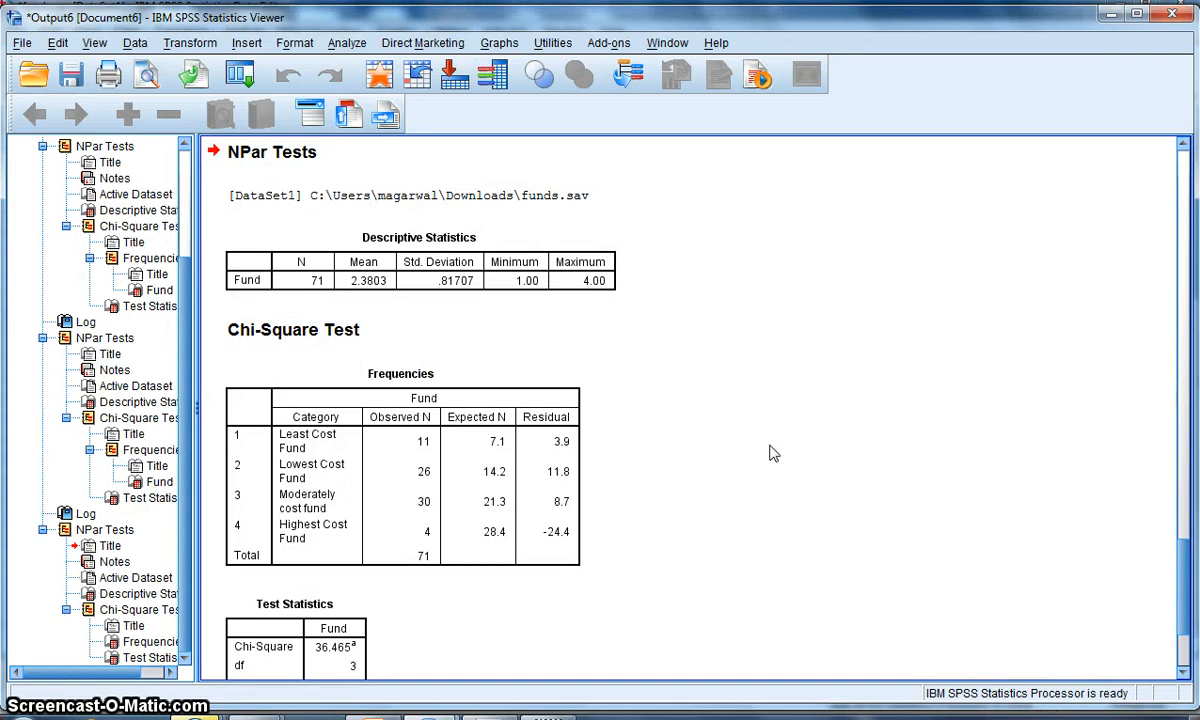
Examine the Frequencies and Test Statistics tables of the unequal-proportions test, including the footnote, and return to the funds.sav data.
{"action": "left_click", "coordinate": [432, 266]}
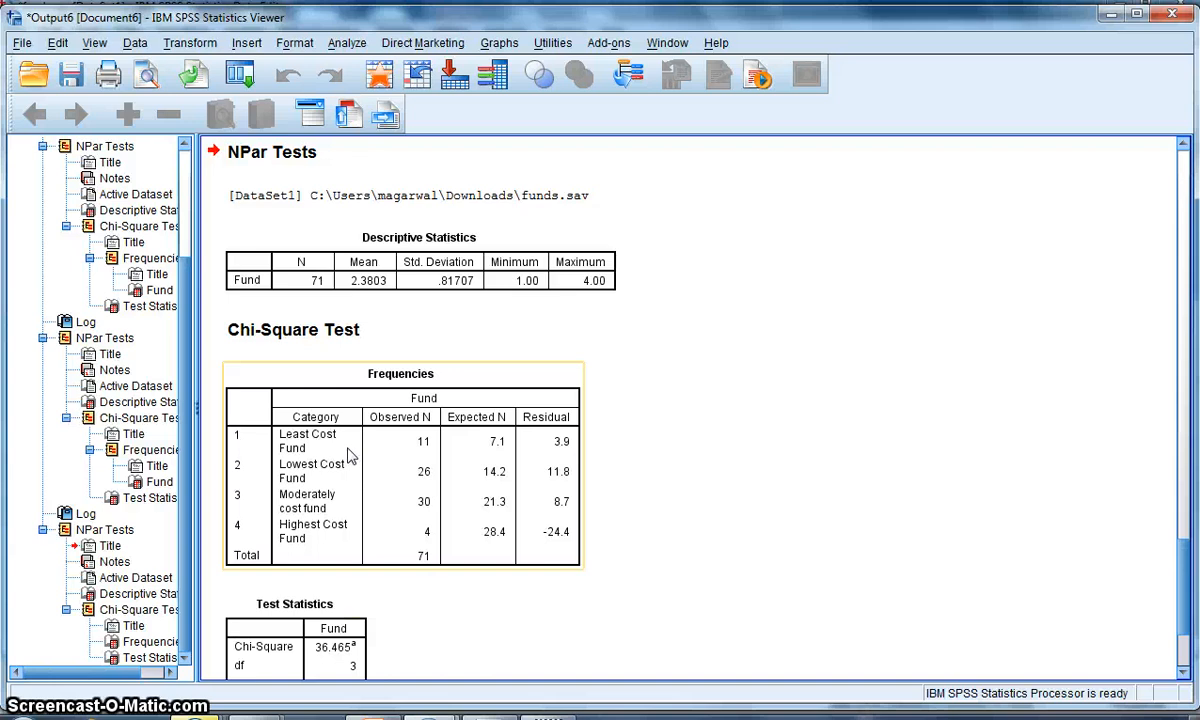
{"action": "left_click", "coordinate": [357, 620]}
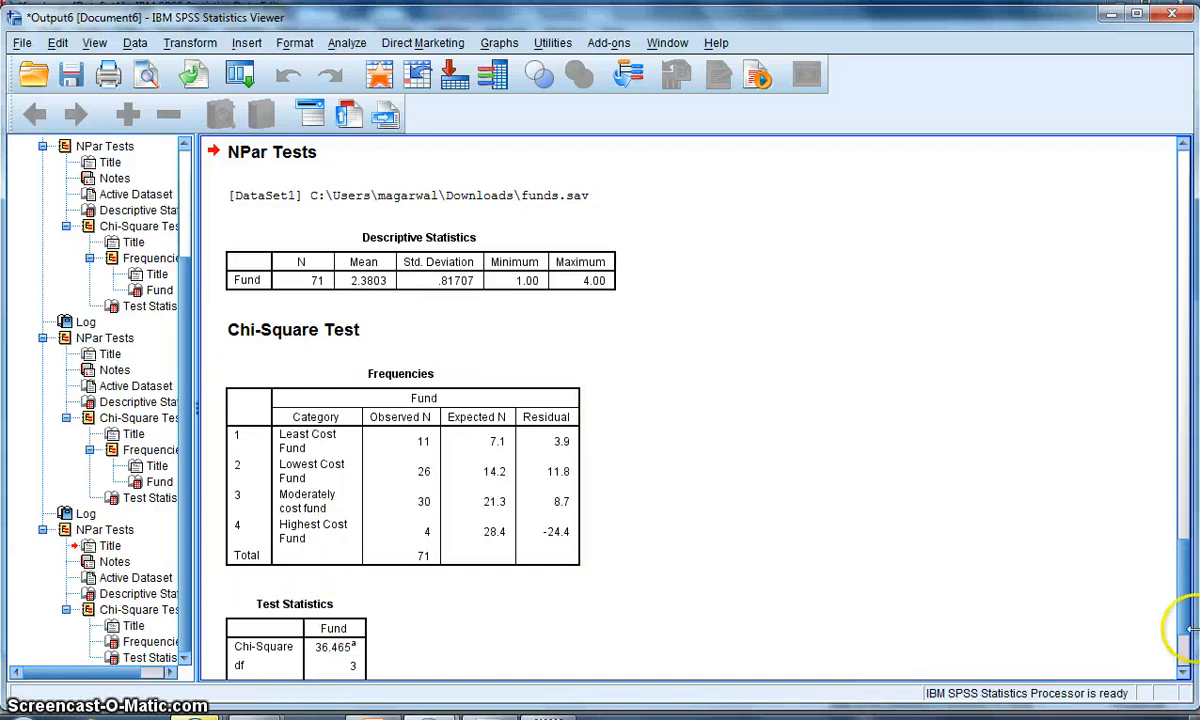
{"action": "scroll", "coordinate": [1110, 580], "scroll_direction": "down", "scroll_amount": 2}
{"action": "left_click", "coordinate": [343, 625]}
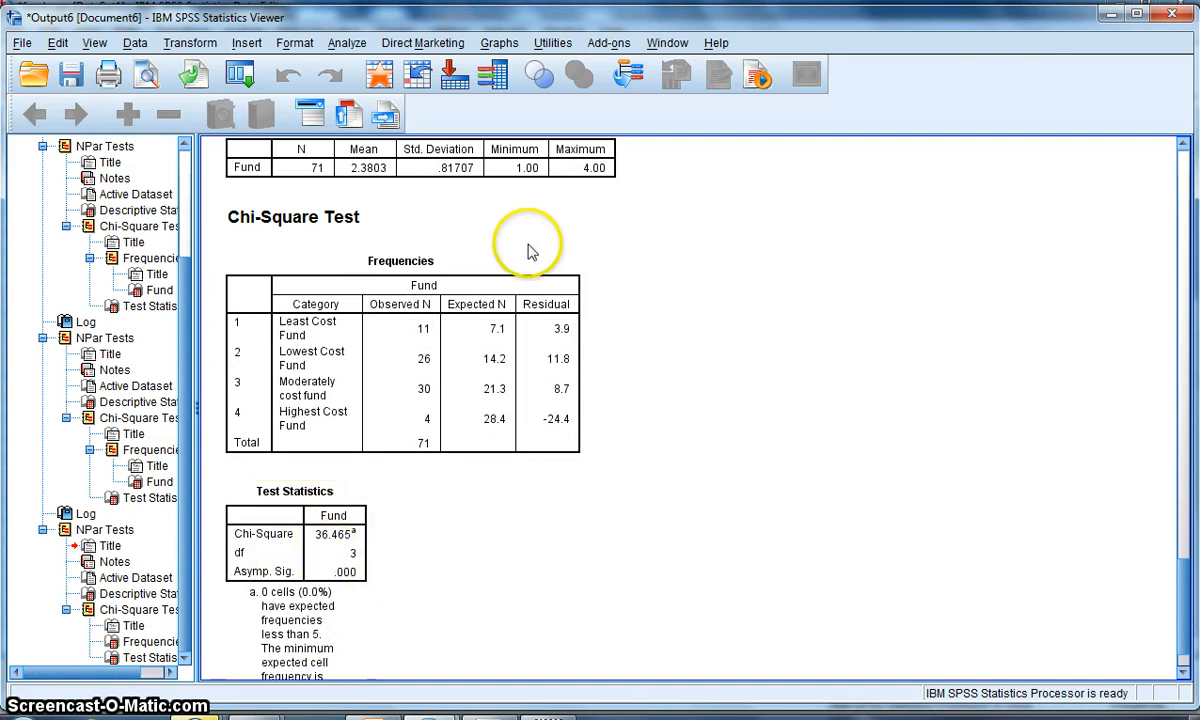
{"action": "left_click", "coordinate": [462, 363]}
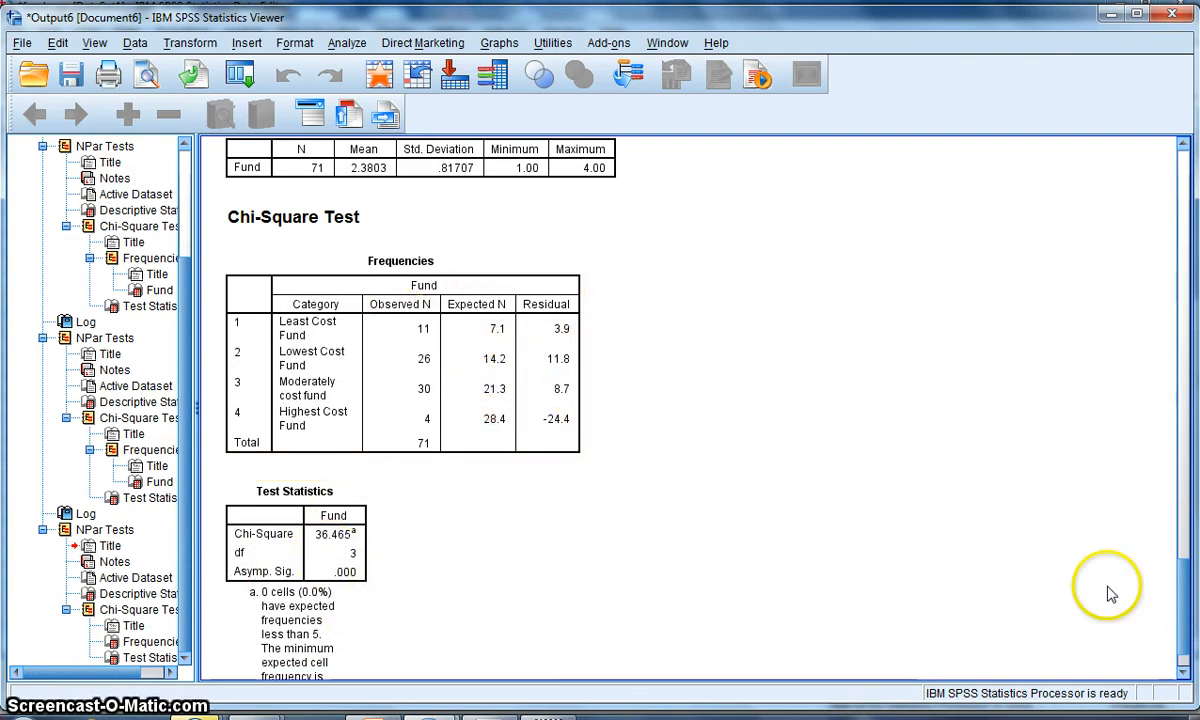
{"action": "mouse_move", "coordinate": [1187, 594]}
{"action": "left_mouse_down"}
{"action": "mouse_move", "coordinate": [1192, 321]}
{"action": "mouse_move", "coordinate": [1193, 590]}
{"action": "left_mouse_up"}
{"action": "left_click", "coordinate": [338, 472]}
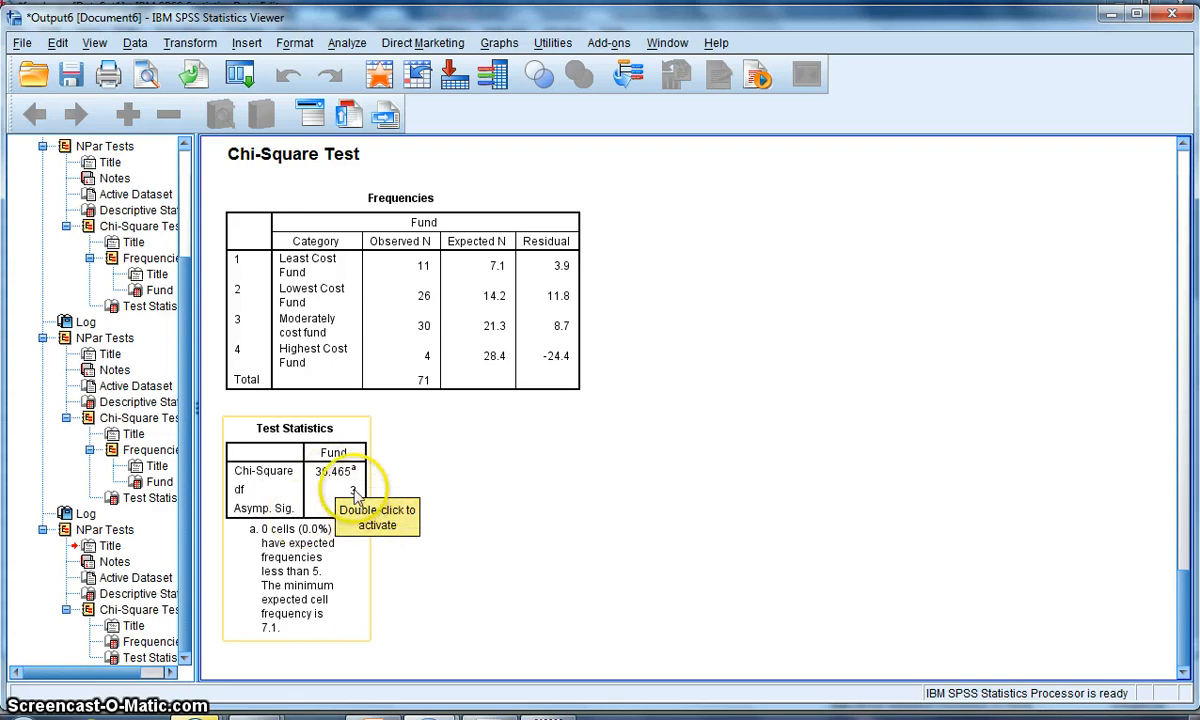
{"action": "left_click", "coordinate": [565, 530]}
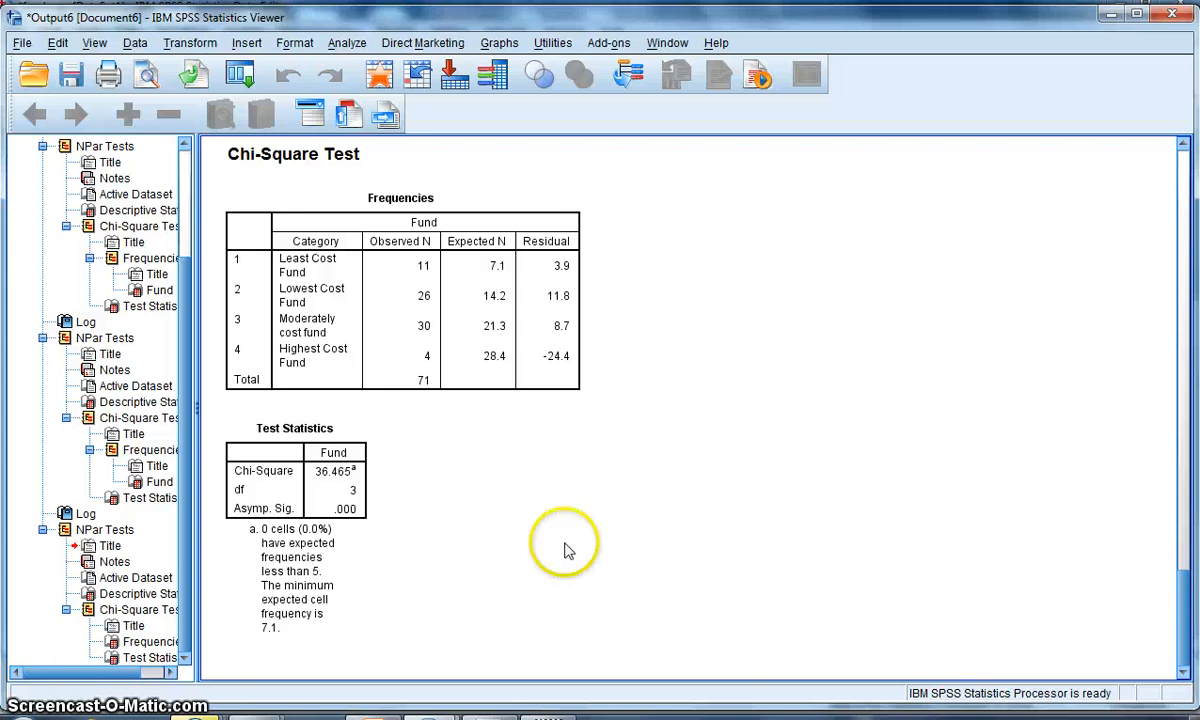
{"action": "mouse_move", "coordinate": [475, 712]}
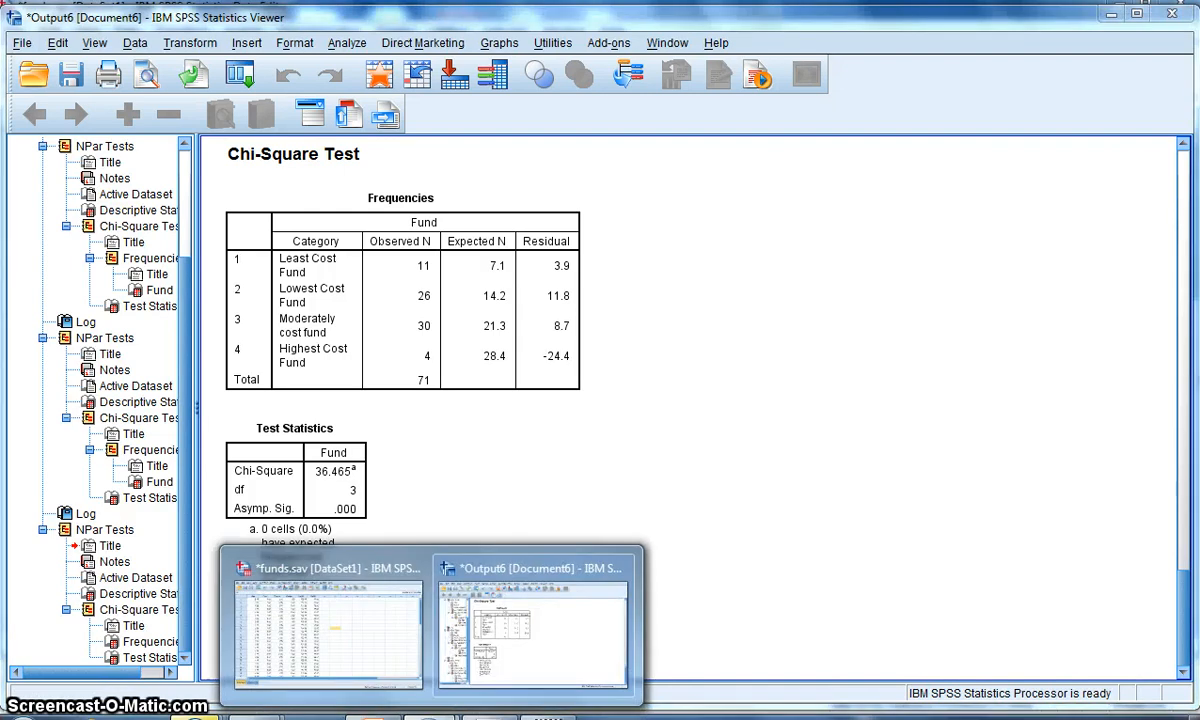
{"action": "left_click", "coordinate": [348, 672]}
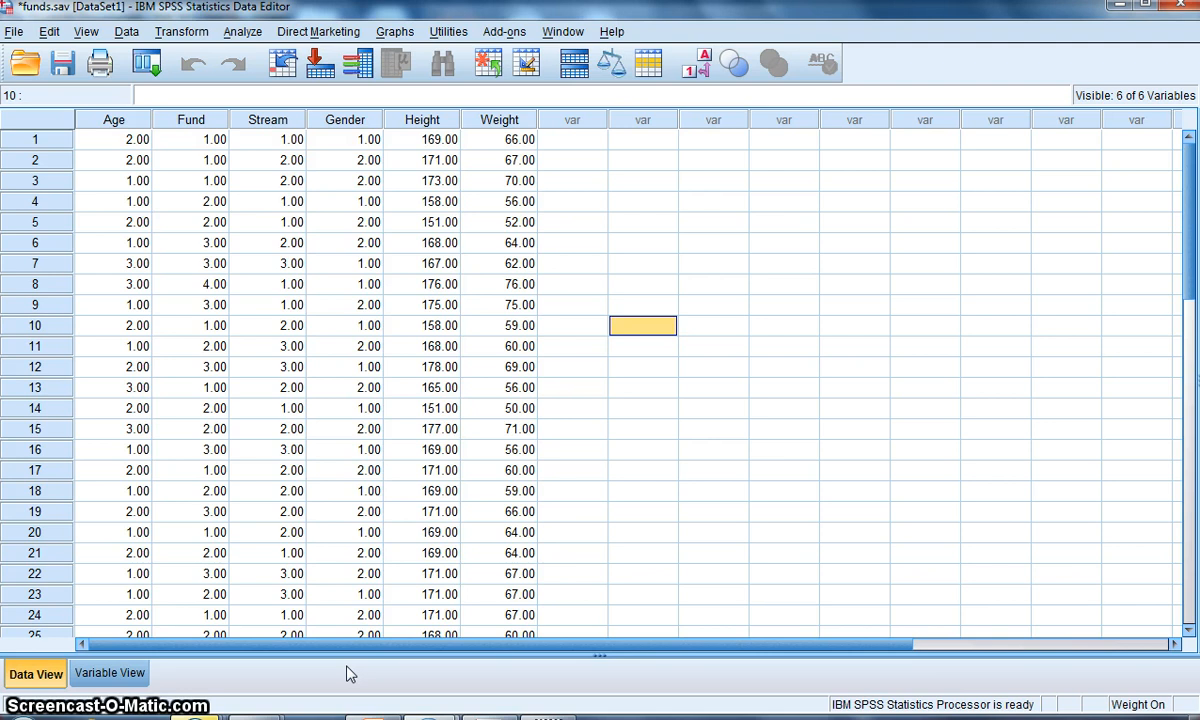
Set up a Crosstabs analysis with Fund as the row variable and Stream as the column variable.
{"action": "left_click", "coordinate": [248, 32]}
{"action": "mouse_move", "coordinate": [268, 80]}
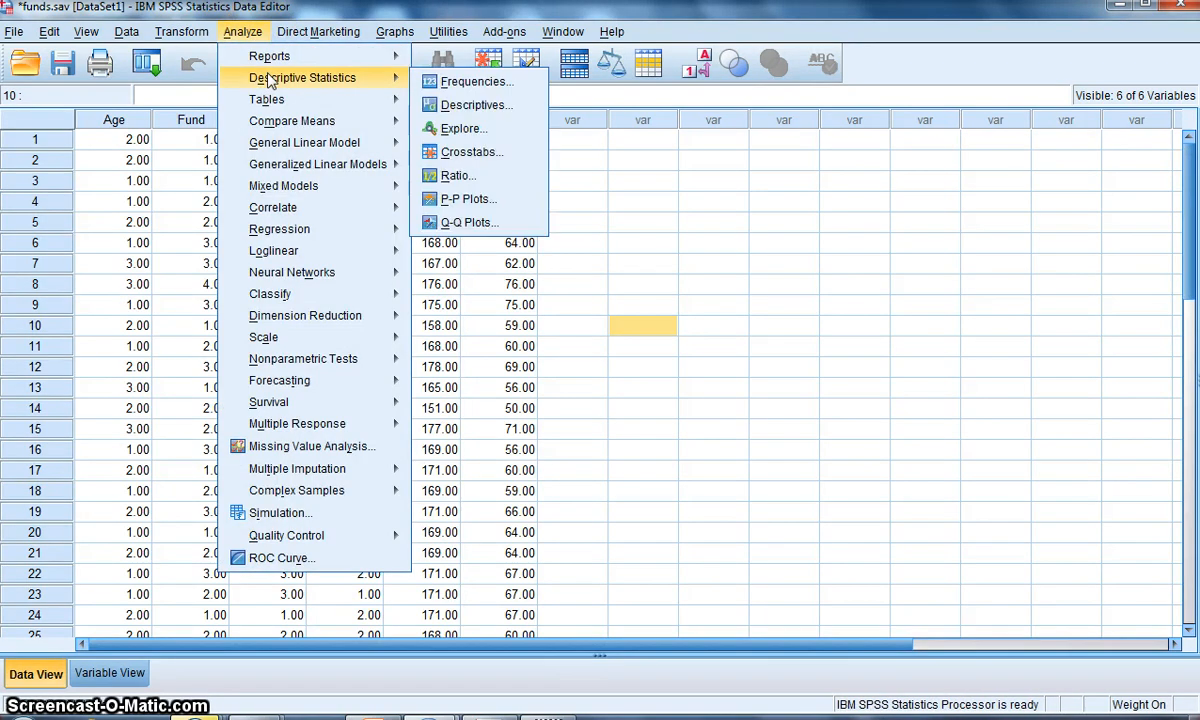
{"action": "left_click", "coordinate": [453, 152]}
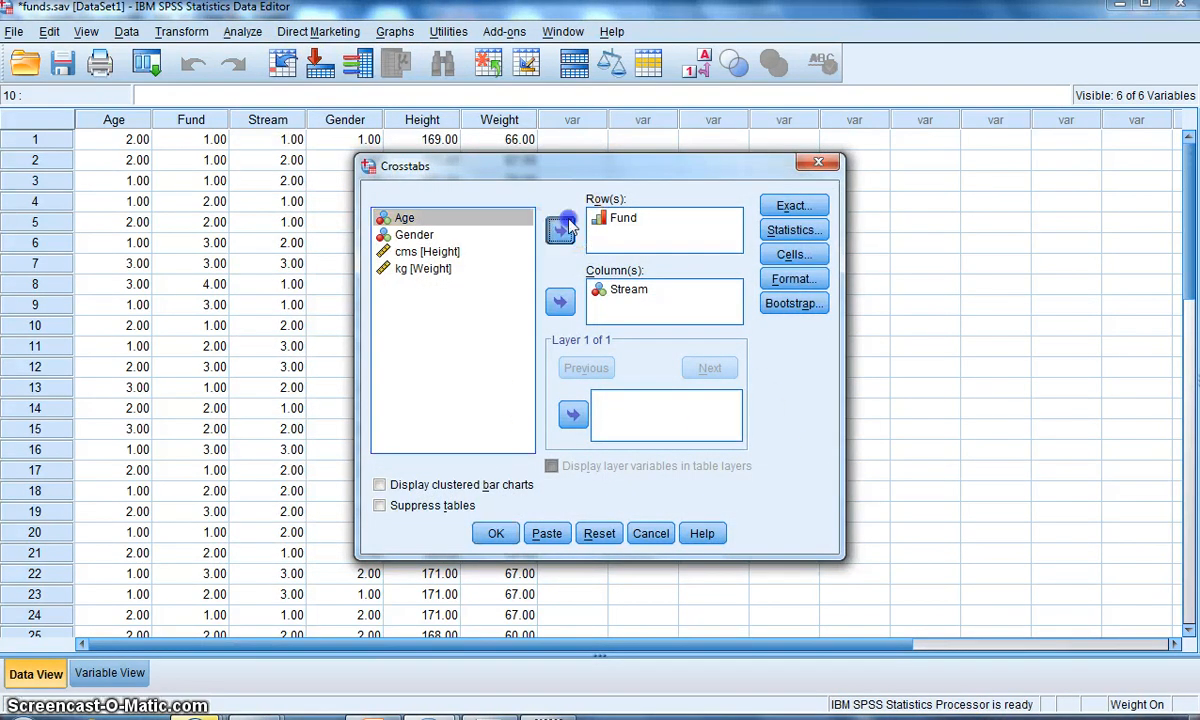
{"action": "left_click", "coordinate": [560, 230]}
{"action": "left_click", "coordinate": [561, 231]}
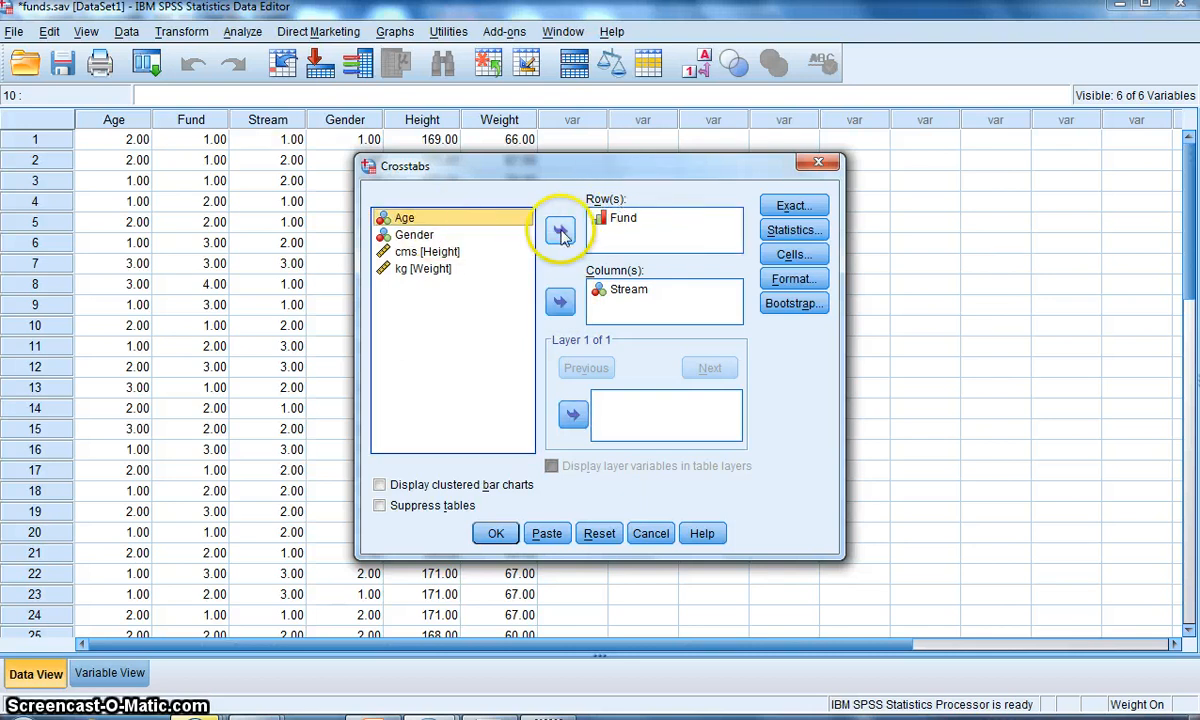
{"action": "left_click", "coordinate": [646, 298]}
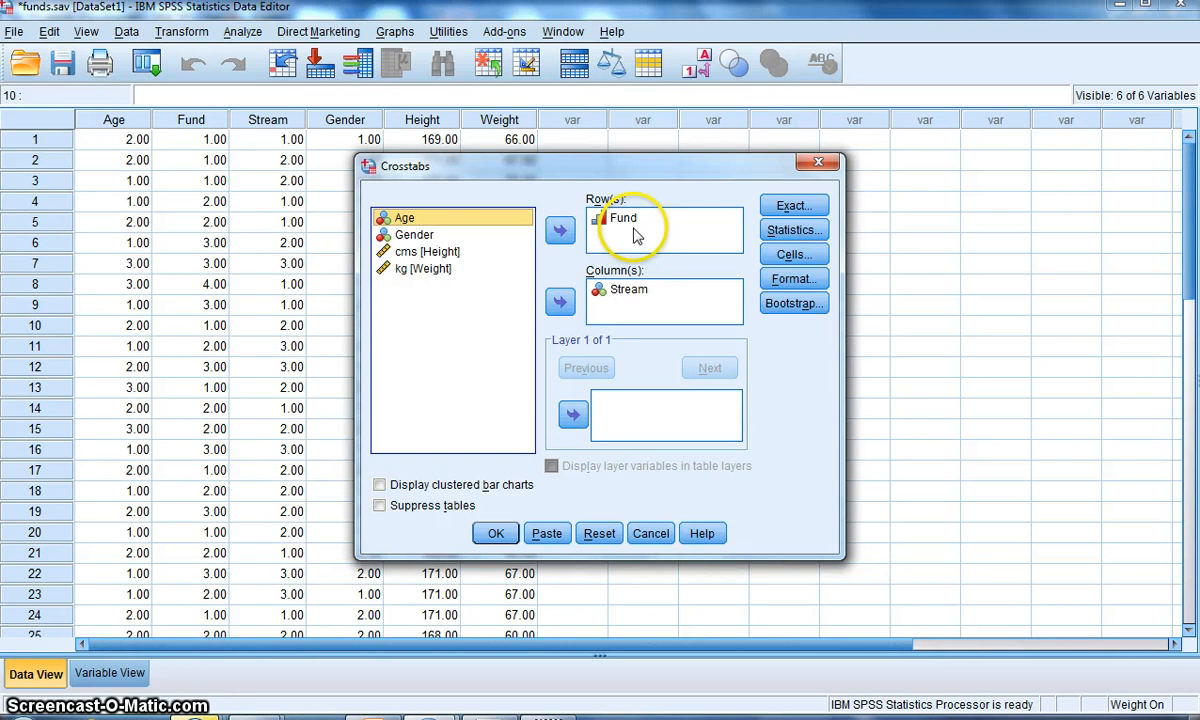
Include the Chi-square statistic in the Fund by Stream crosstab and run the analysis.
{"action": "left_click", "coordinate": [810, 230]}
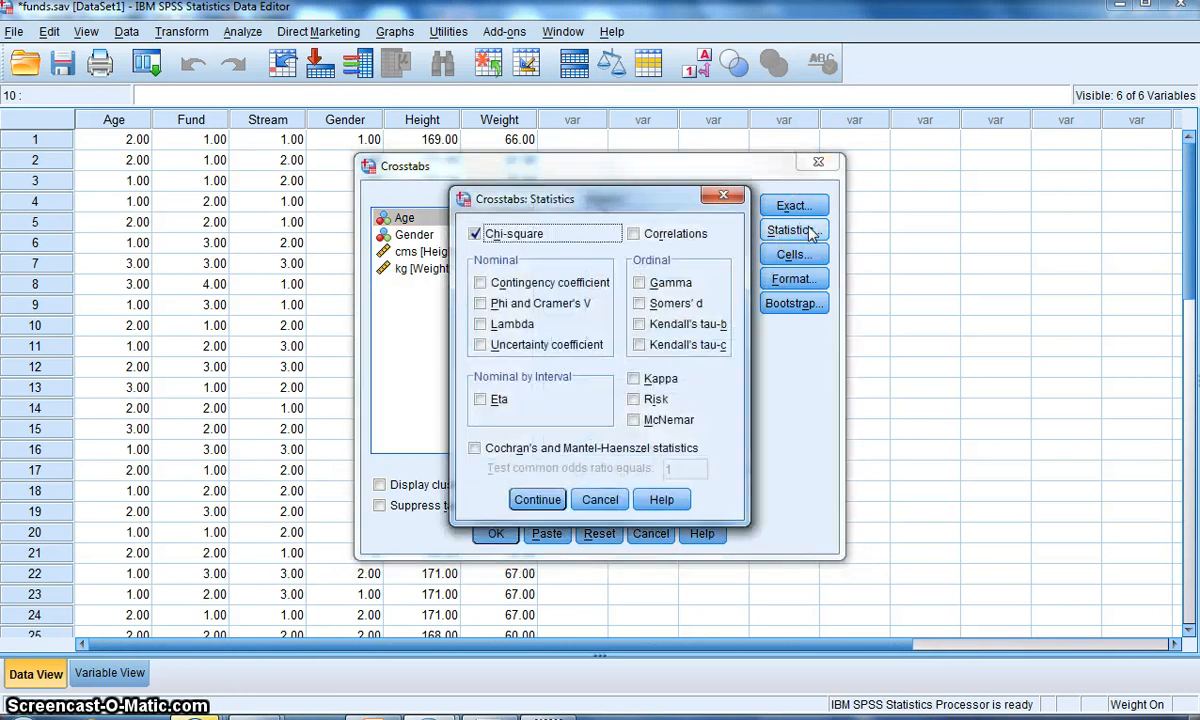
{"action": "left_click", "coordinate": [530, 499]}
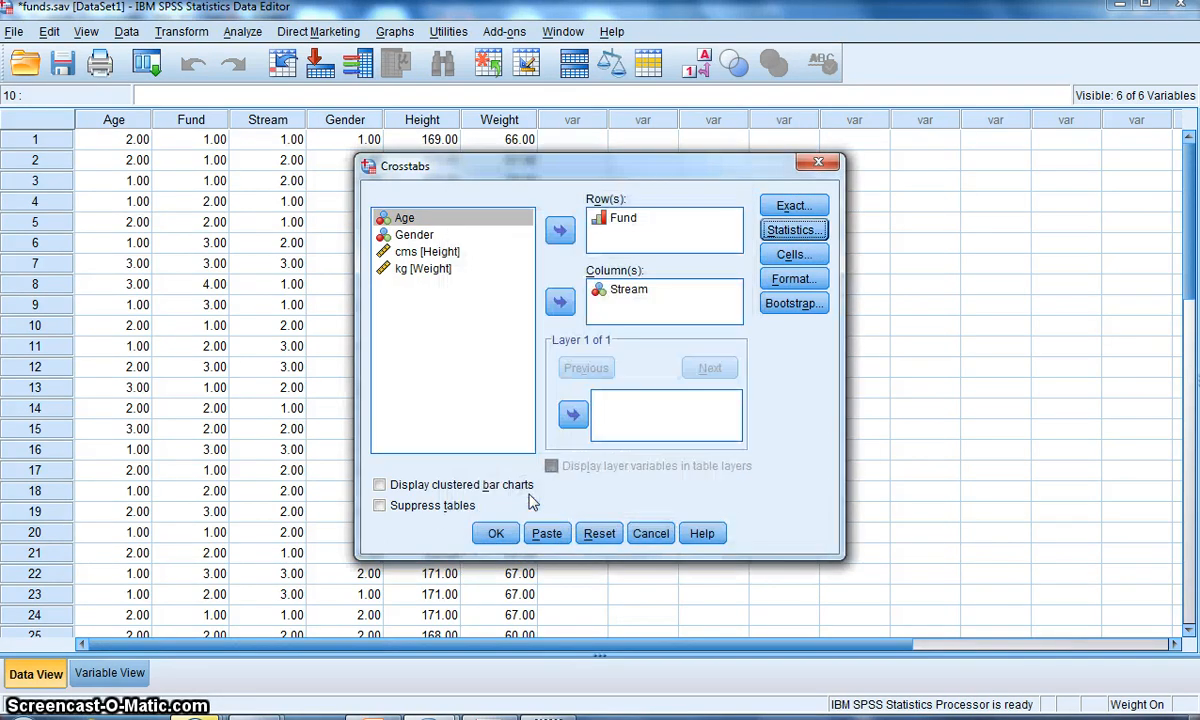
{"action": "left_click", "coordinate": [494, 533]}
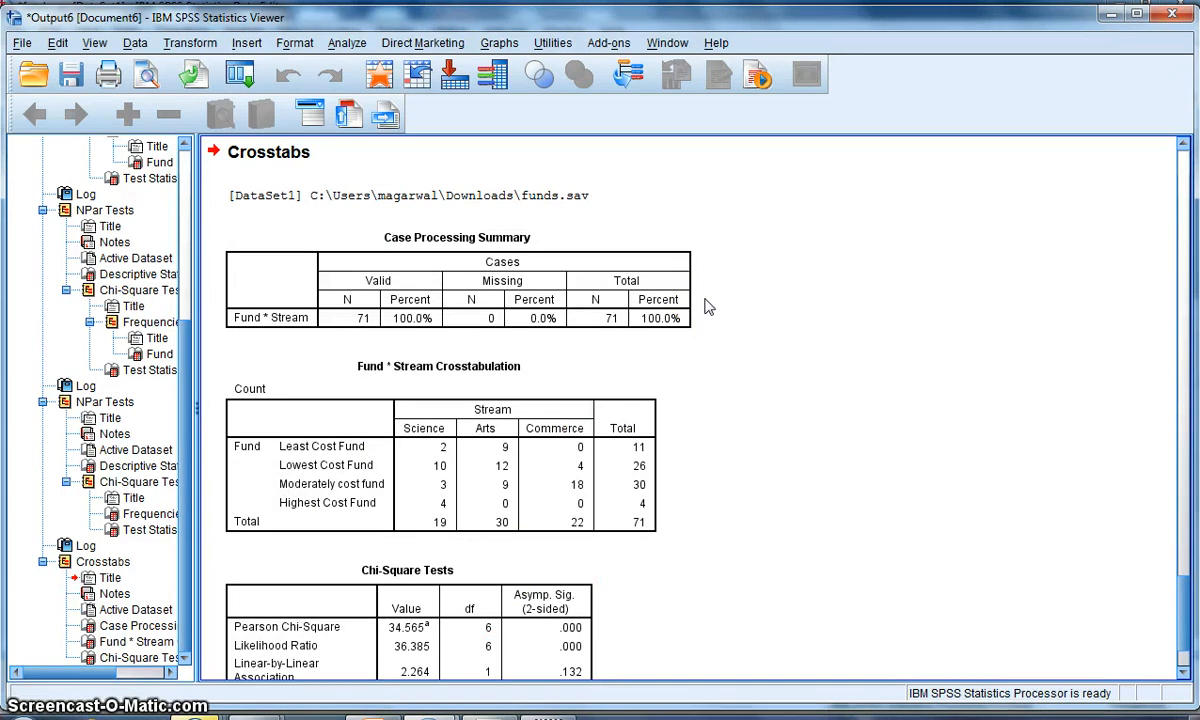
Examine the Case Processing Summary, Fund * Stream Crosstabulation and Chi-Square Tests tables, including the footnote, and return to the funds.sav data.
{"action": "left_click", "coordinate": [463, 265]}
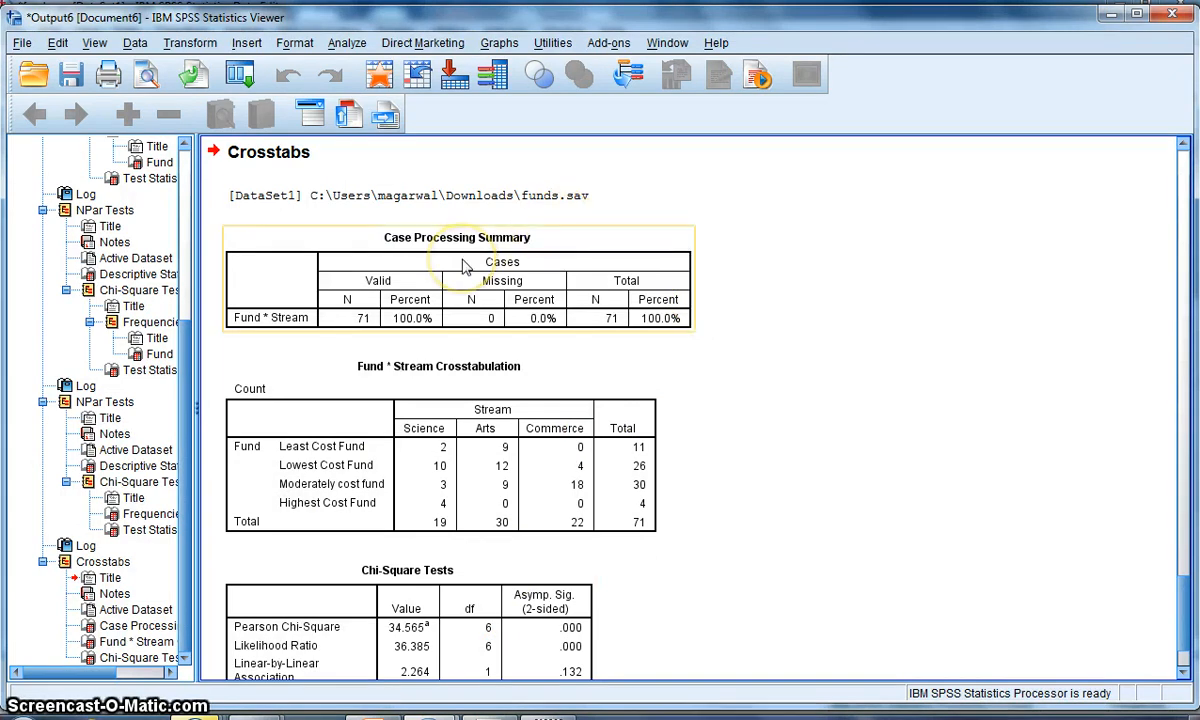
{"action": "left_click", "coordinate": [463, 415]}
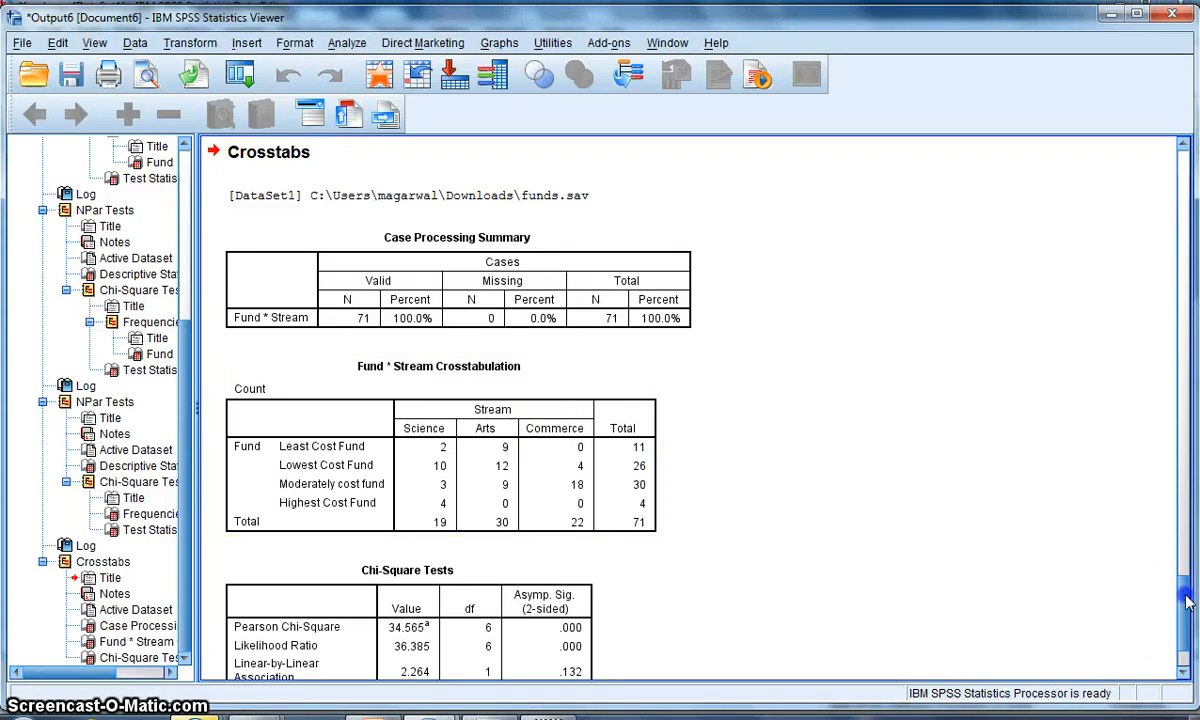
{"action": "left_click_drag", "start_coordinate": [1188, 598], "coordinate": [1188, 628]}
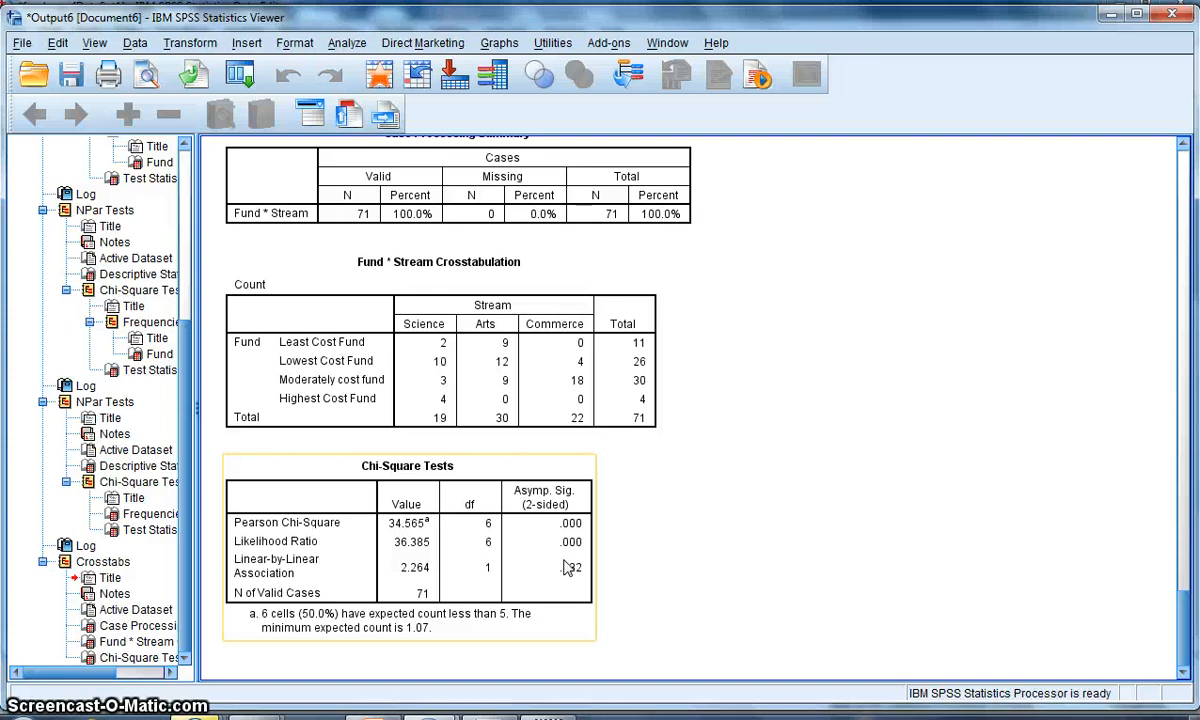
{"action": "left_click", "coordinate": [528, 649]}
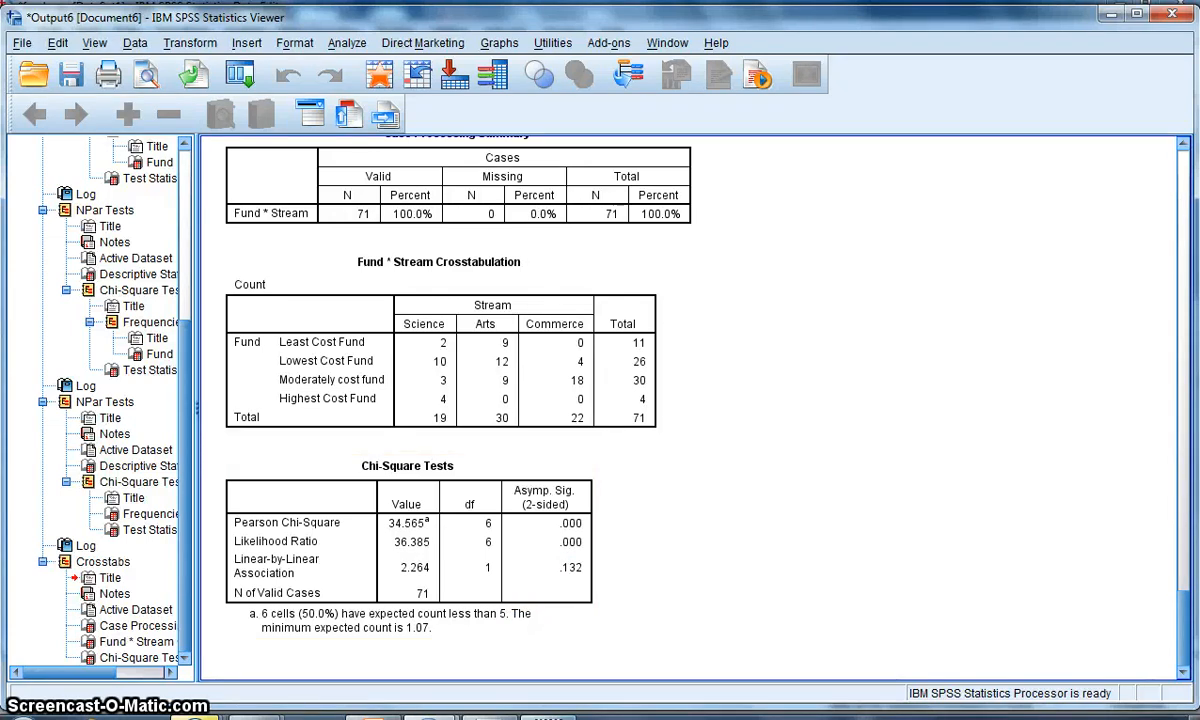
{"action": "mouse_move", "coordinate": [548, 712]}
{"action": "mouse_move", "coordinate": [490, 712]}
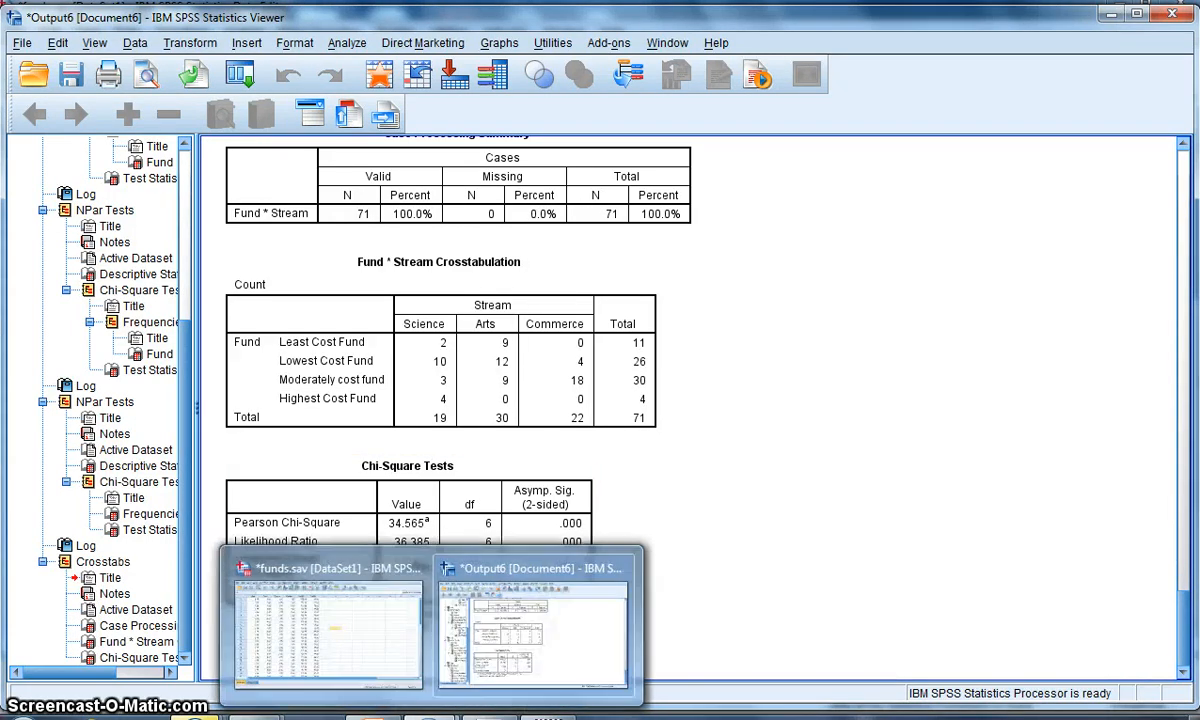
{"action": "left_click", "coordinate": [362, 664]}
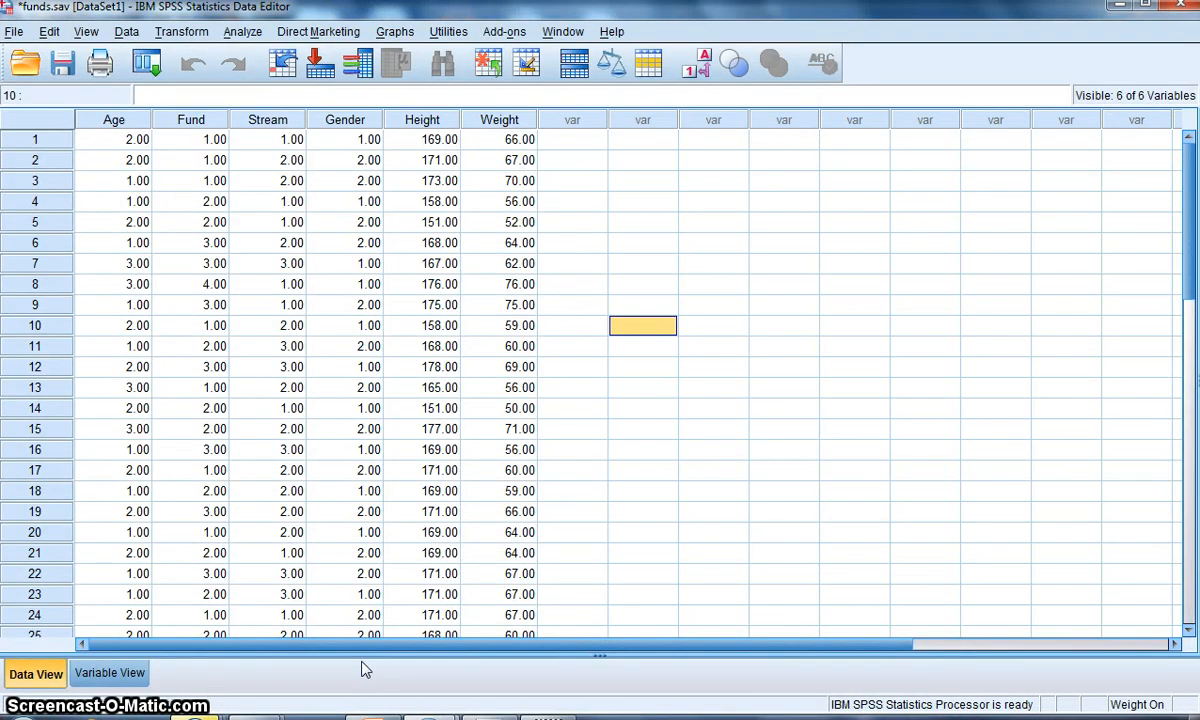